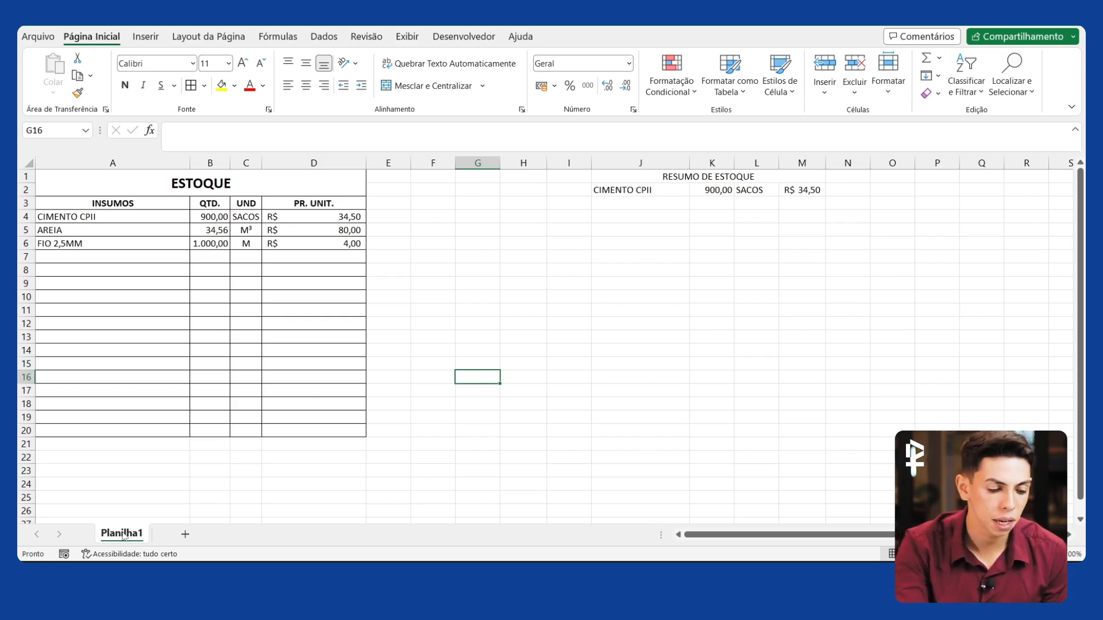
Rename the Planilha1 worksheet as ESTOQUE.
double_click(122, 534)
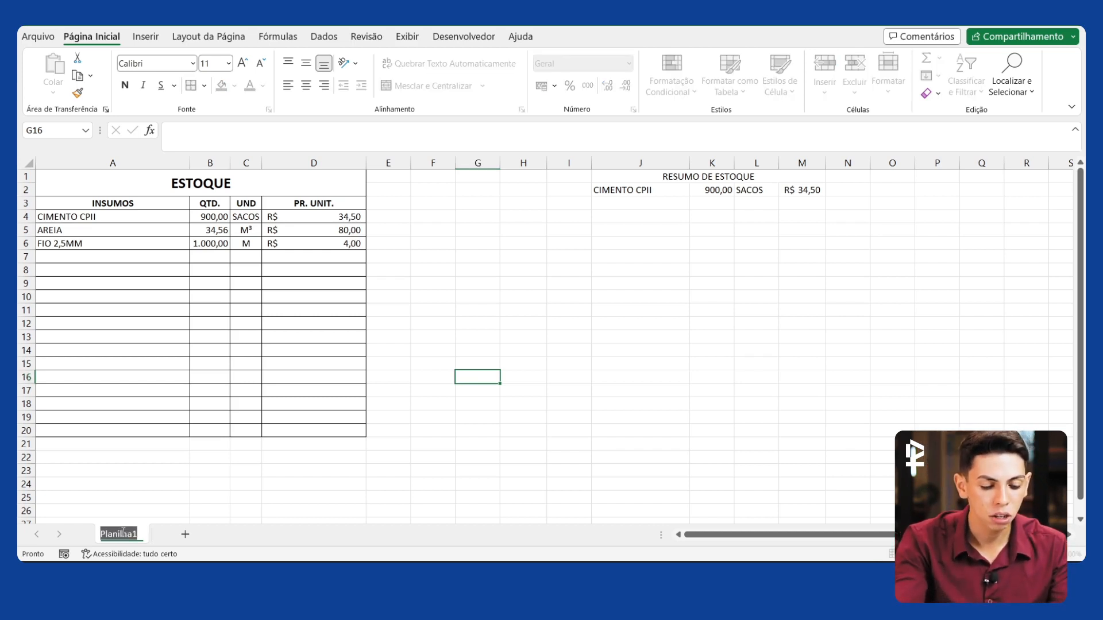
text(e)
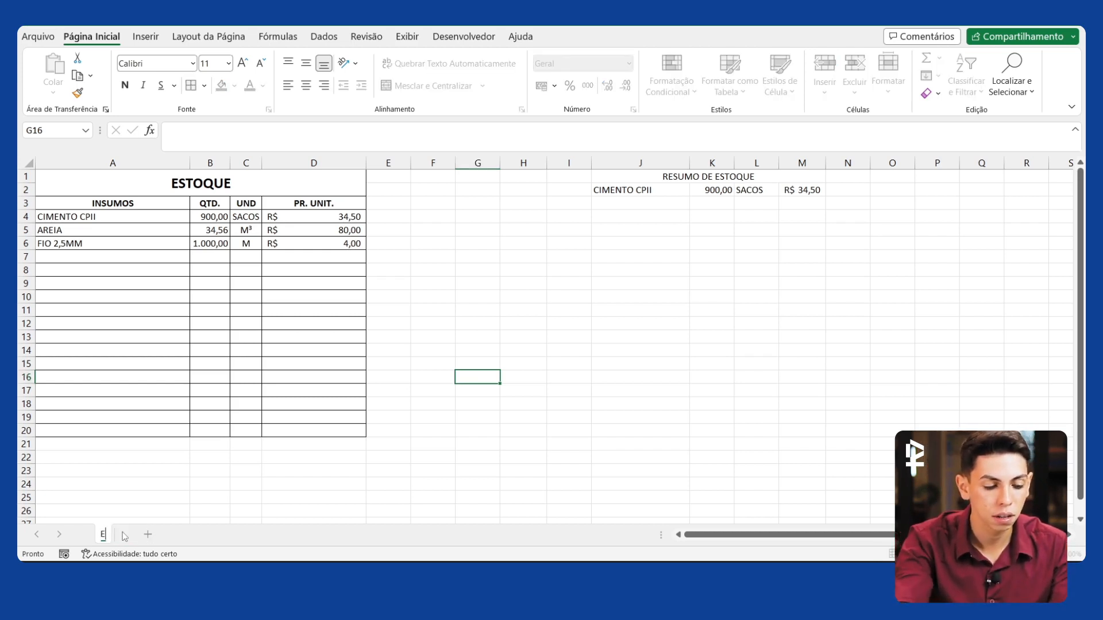
text(STOQUE)
key(Return)
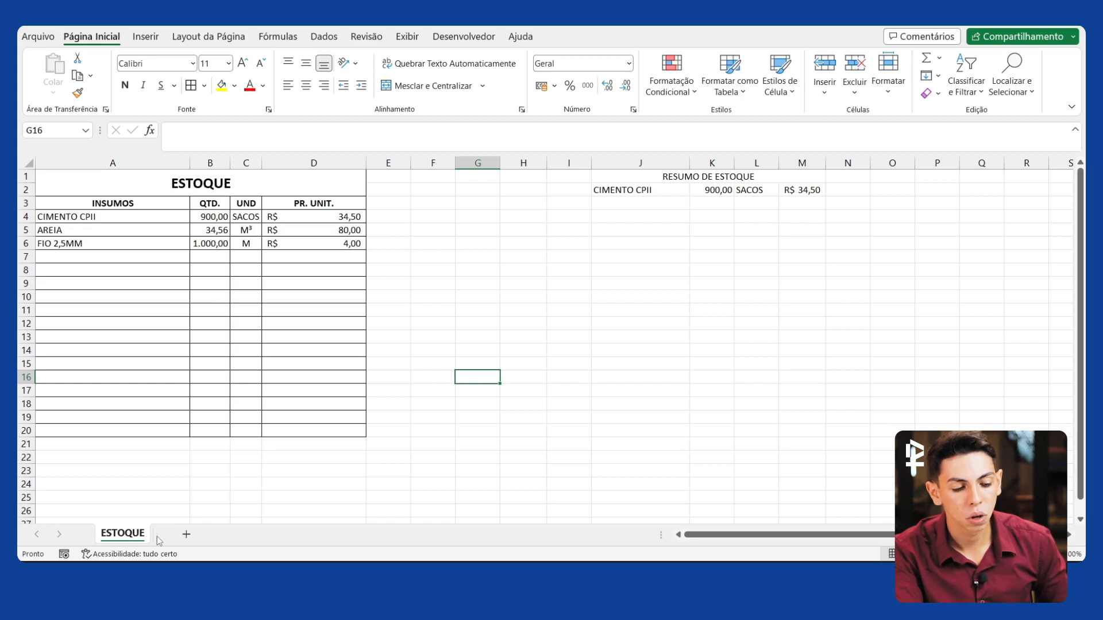
Add a new blank worksheet after the ESTOQUE sheet.
click(186, 535)
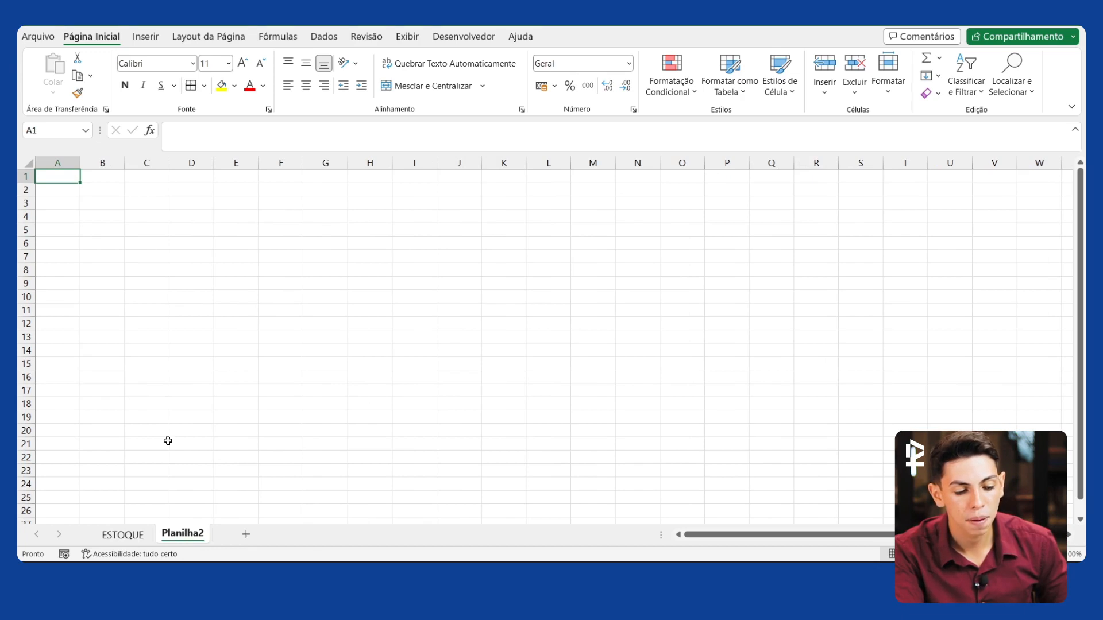
click(200, 248)
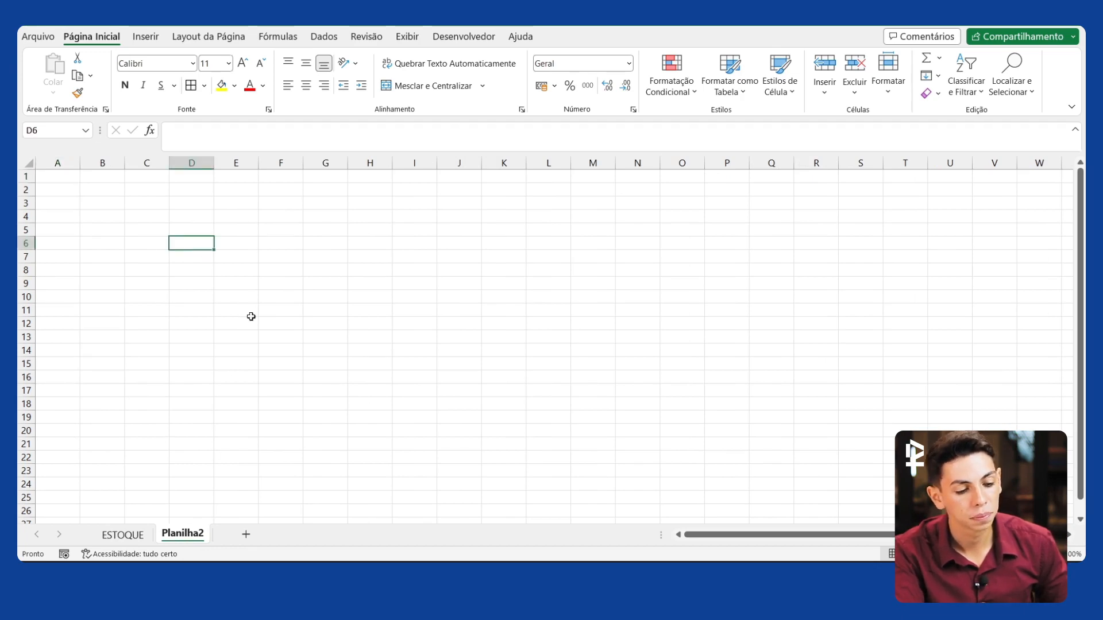
click(331, 283)
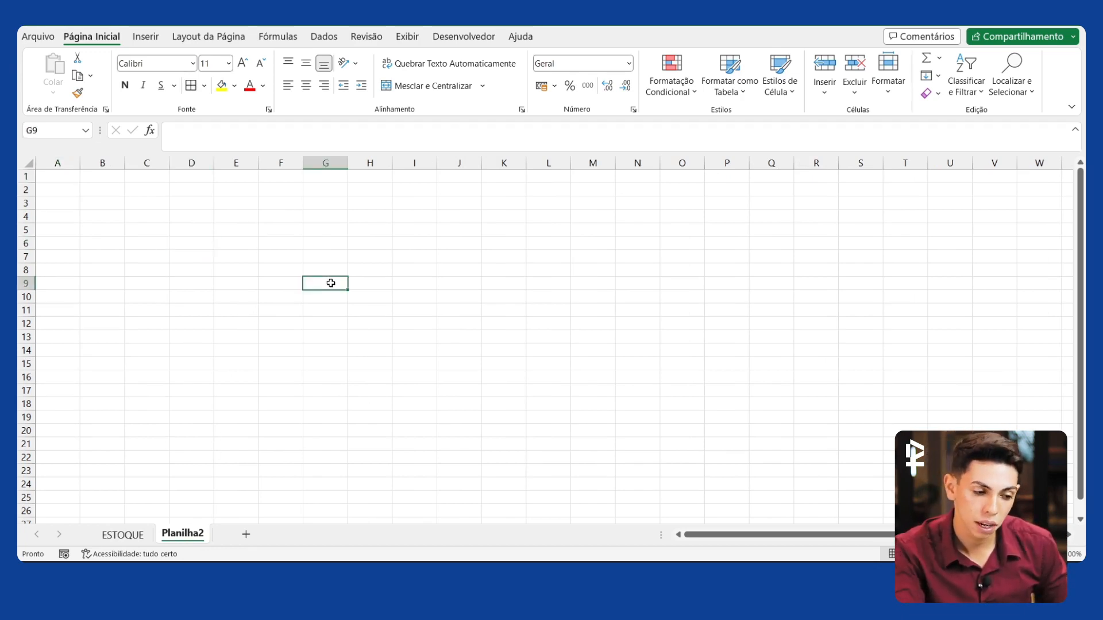
Look at the ESTOQUE sheet, return to the Planilha2 sheet and select cell A1.
click(142, 535)
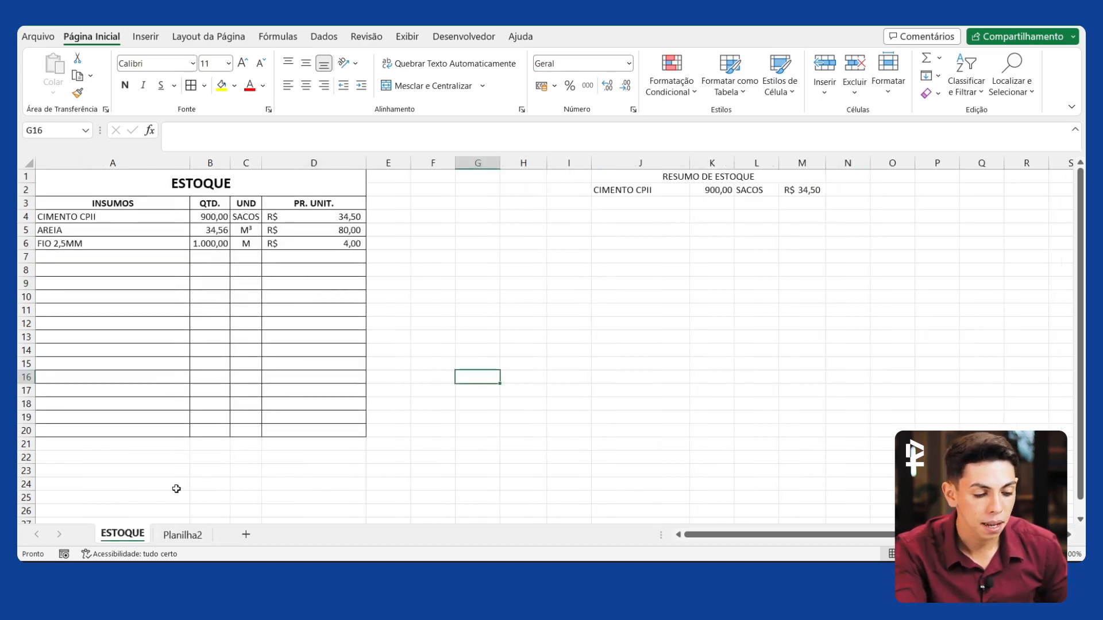
click(182, 534)
click(385, 281)
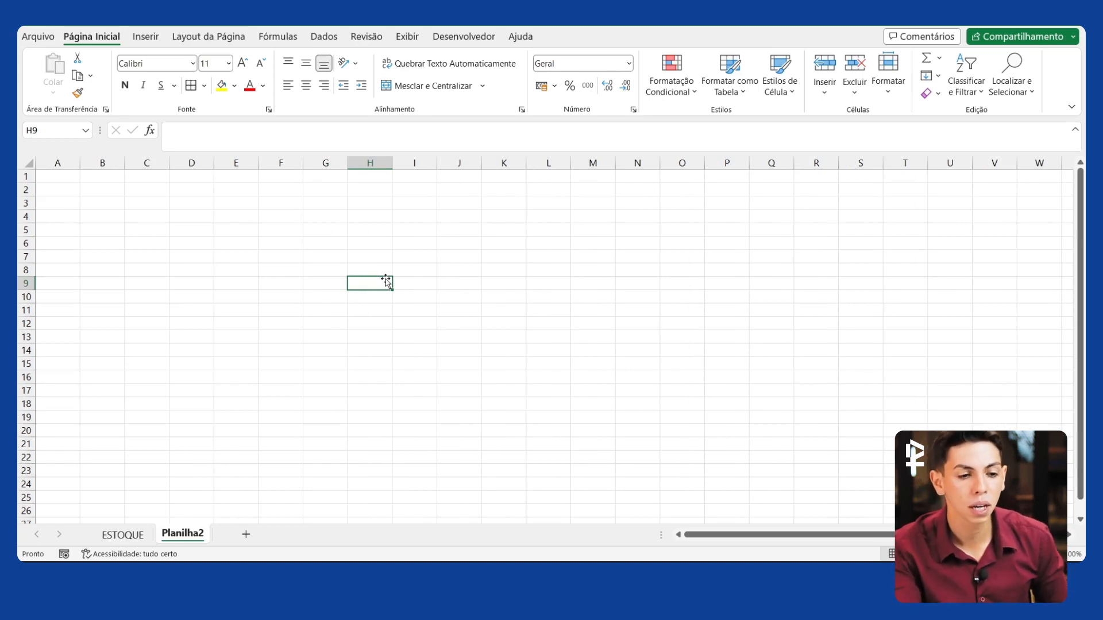
click(73, 174)
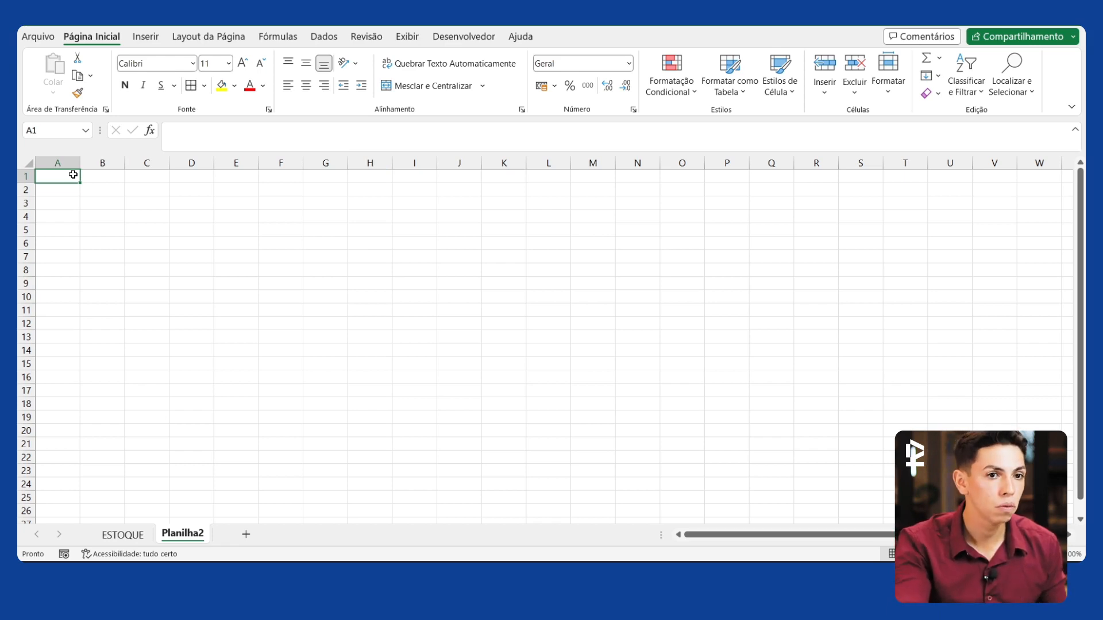
Create a separate blank workbook, move its window aside and return to the workbook containing the ESTOQUE sheet.
click(38, 37)
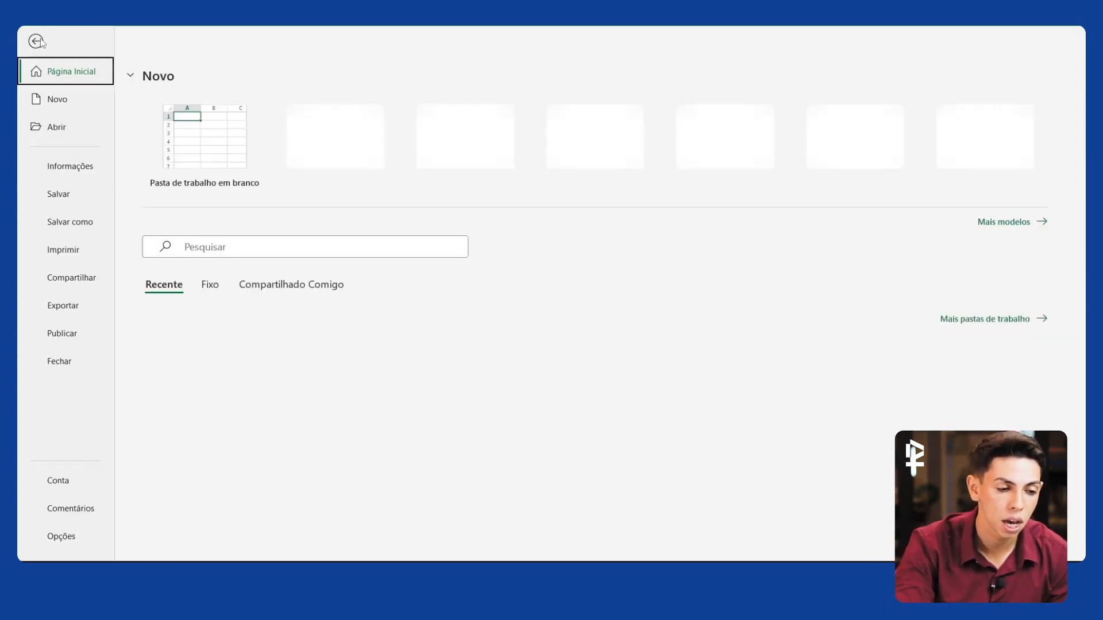
click(217, 127)
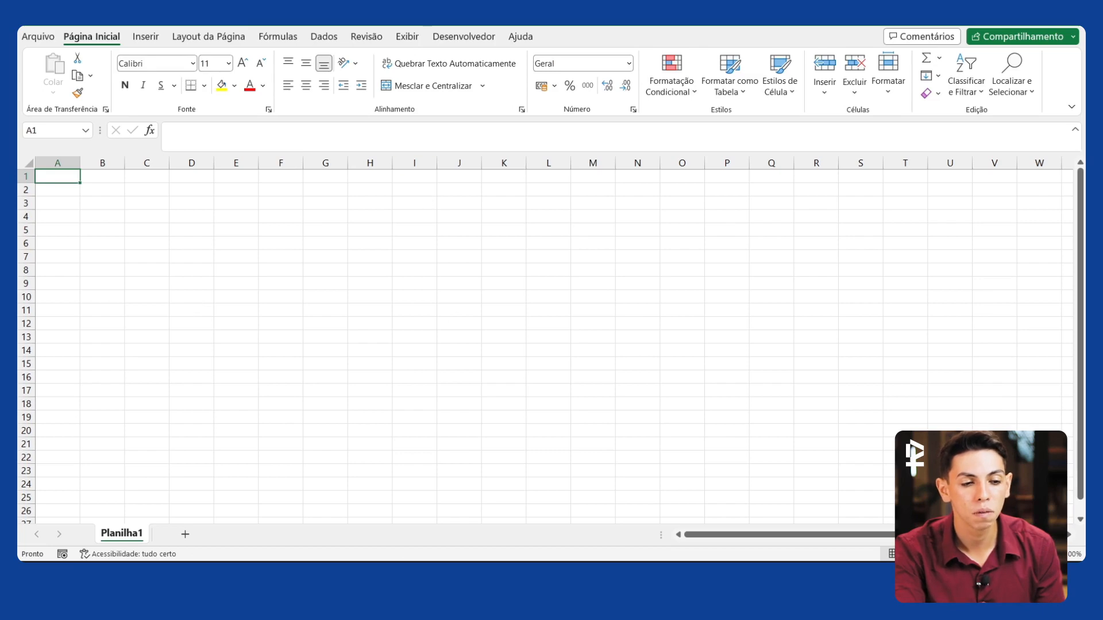
drag(540, 10, 727, 176)
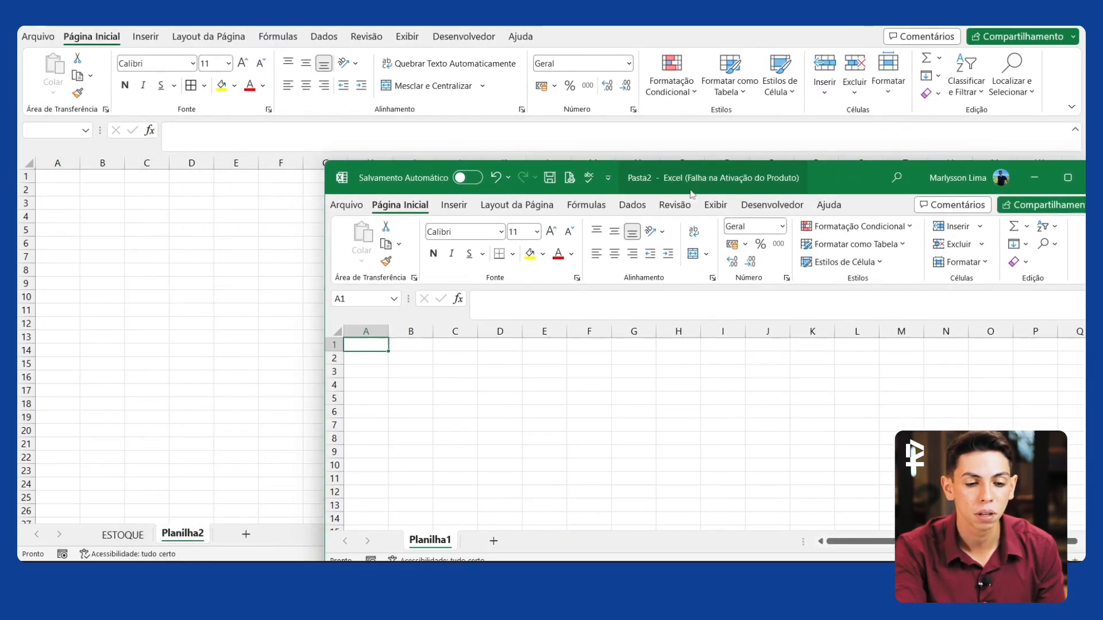
click(304, 212)
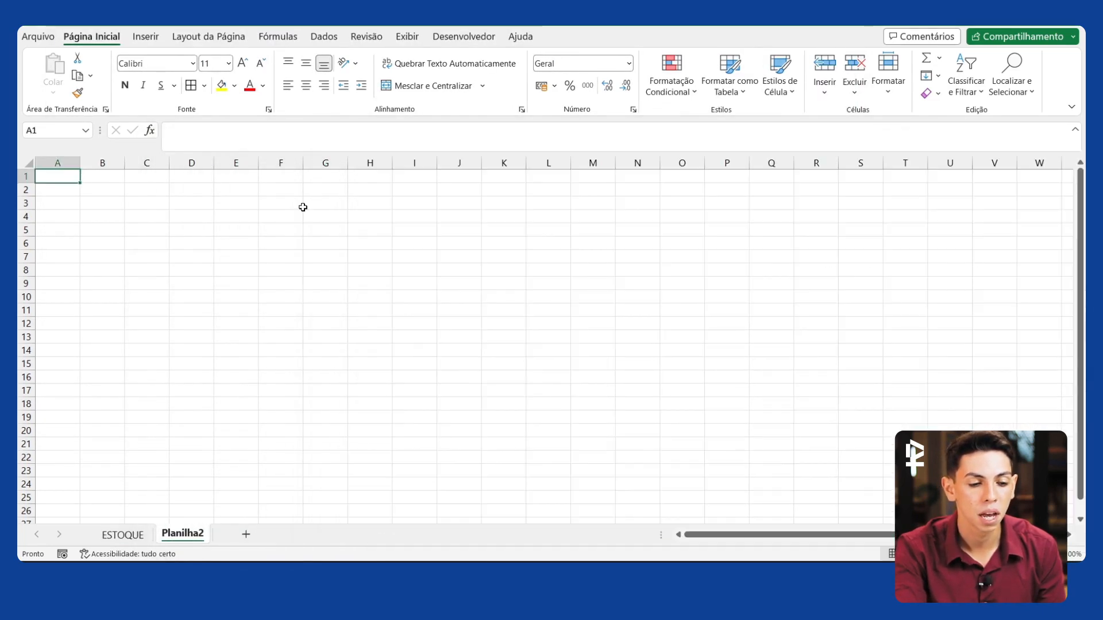
Enter the title PLANILHA DE COMPRAS in cell A1 of Planilha2.
click(345, 191)
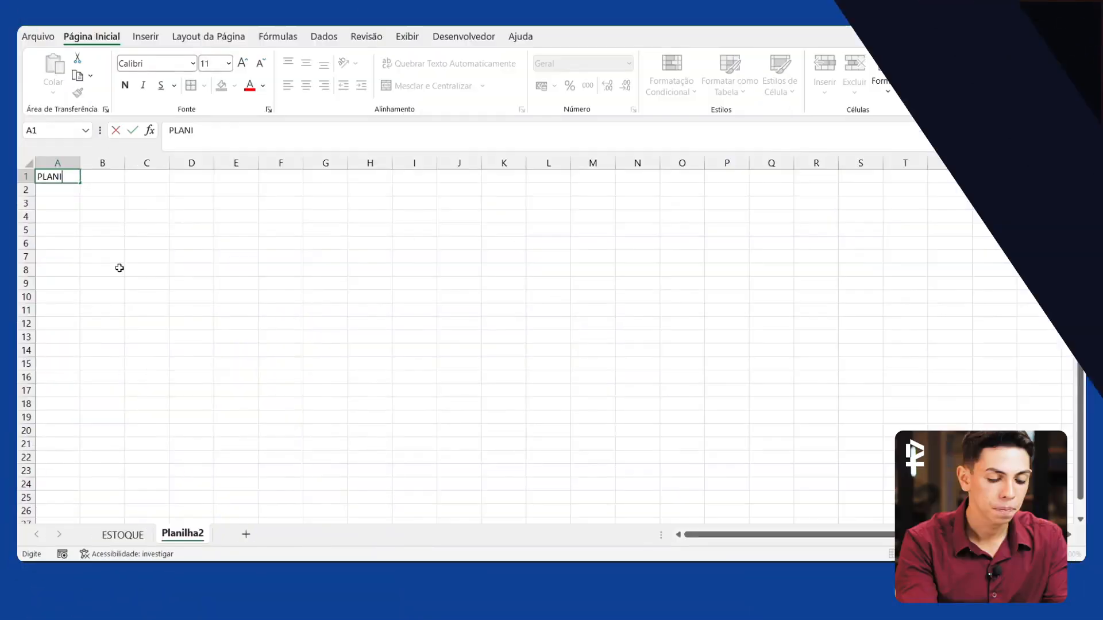
text(COMPRAS)
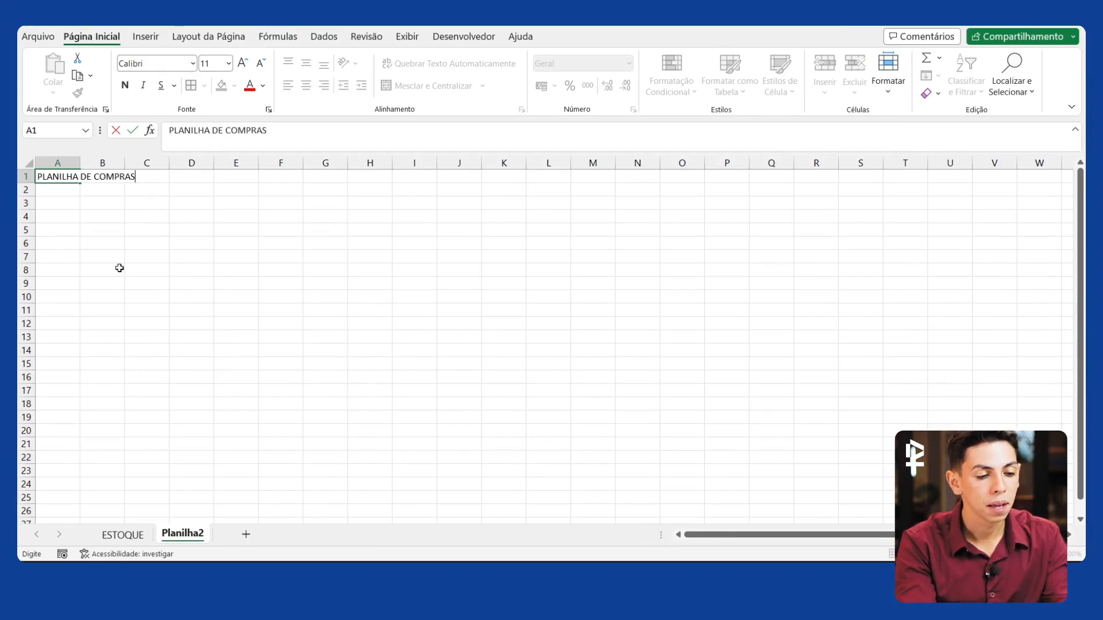
key(Return)
Add the column headers MATERIAIS in cell A2 and PR. TOTAL in cell B2.
text(MATERIAIS)
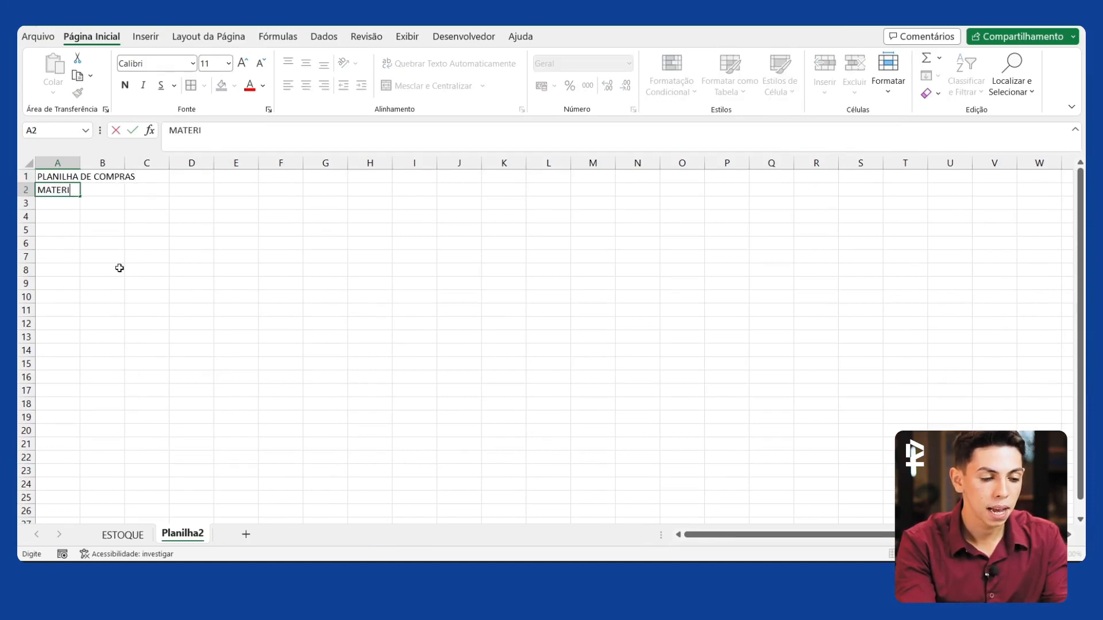
key(Return)
key(Up)
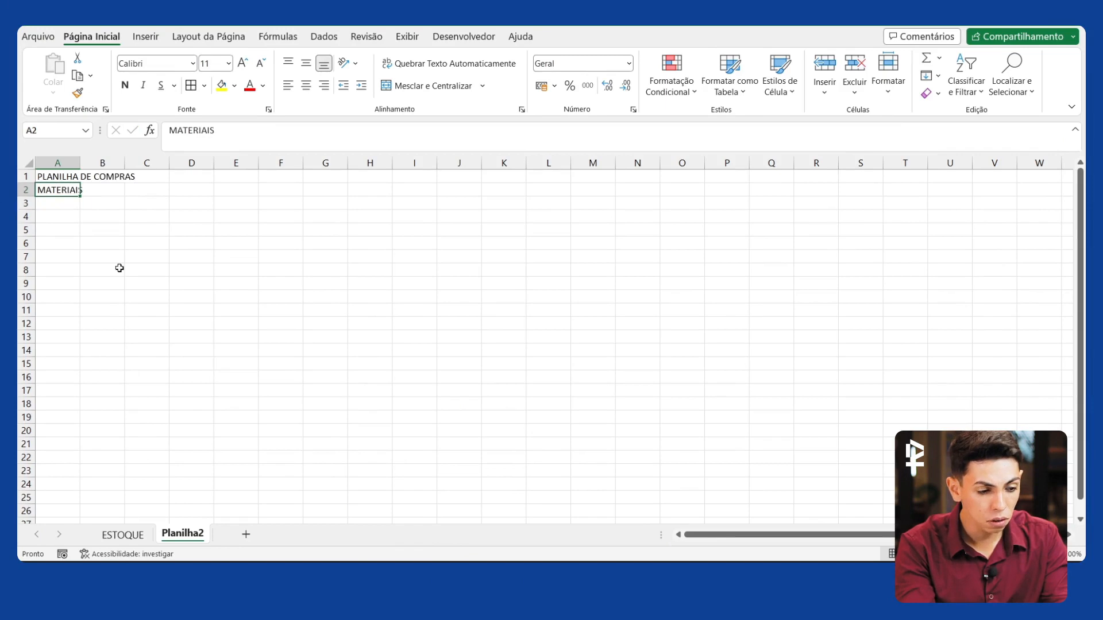
key(Right)
text(PR. TOTA)
key(Return)
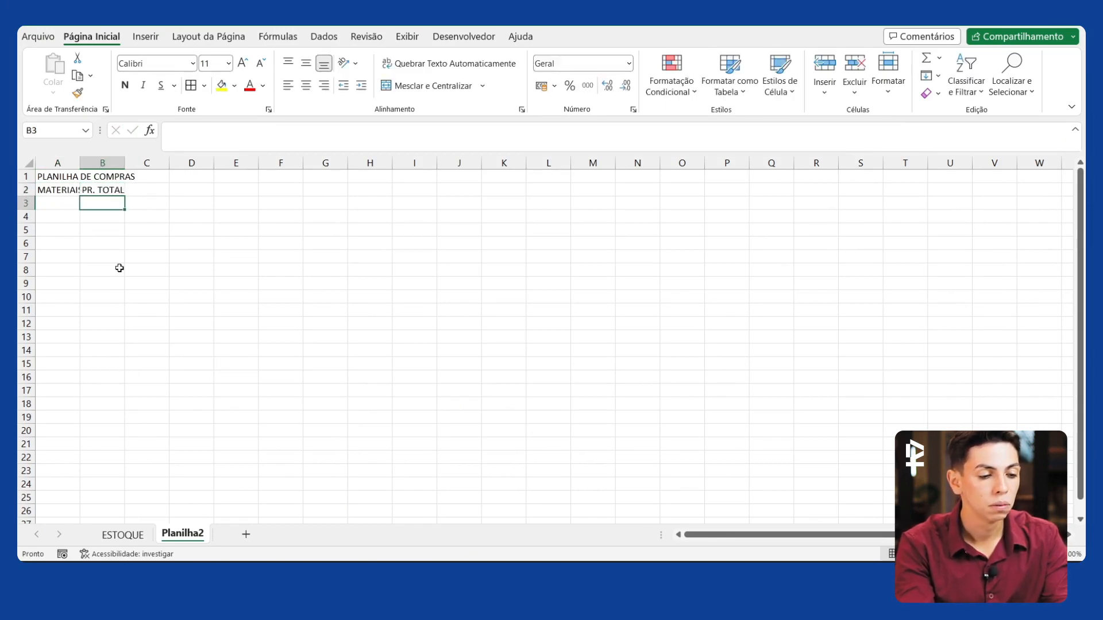
List the materials VASO SANITÁRIO, TORNEIRA, ENGATE FLEXÍVEL and FITA VEDA ROSTA in cells A3 to A6.
key(Left)
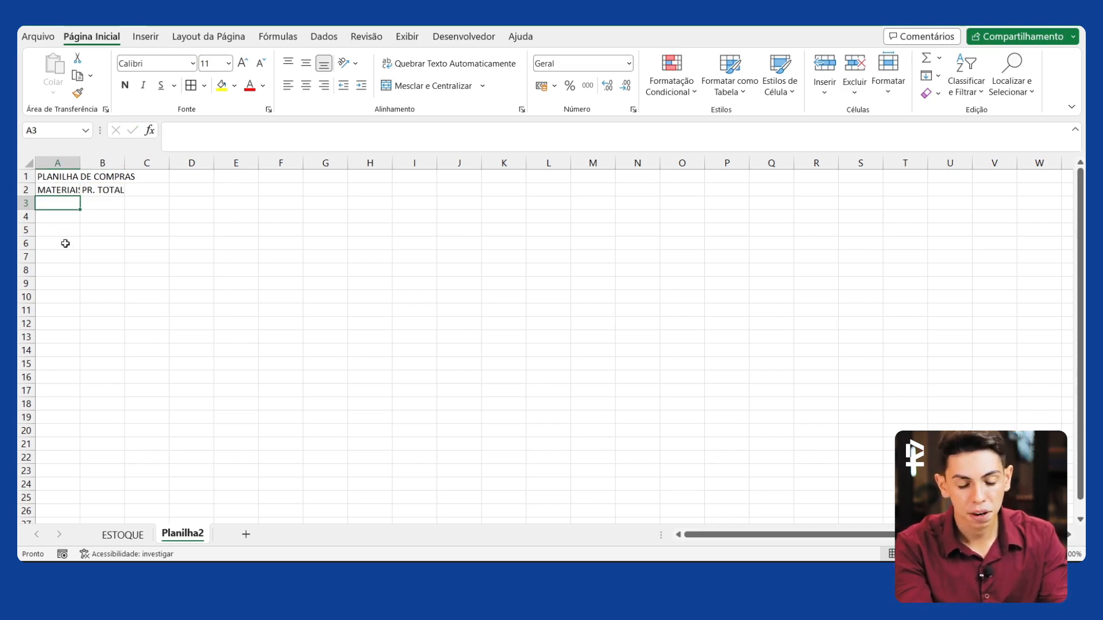
text(VASO )
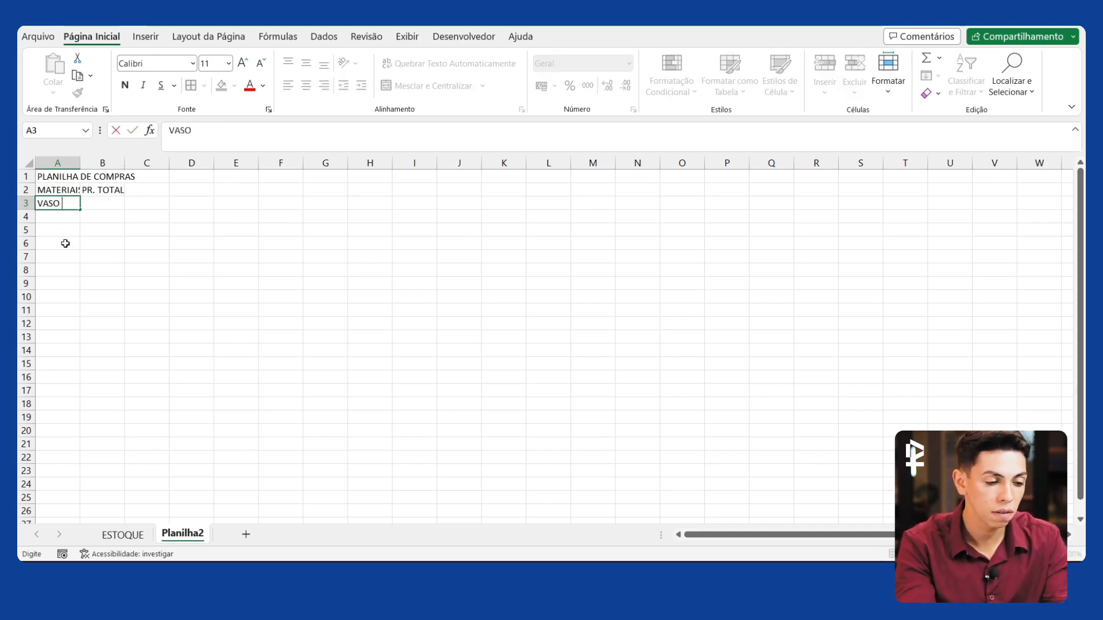
text(SANITÁRIO)
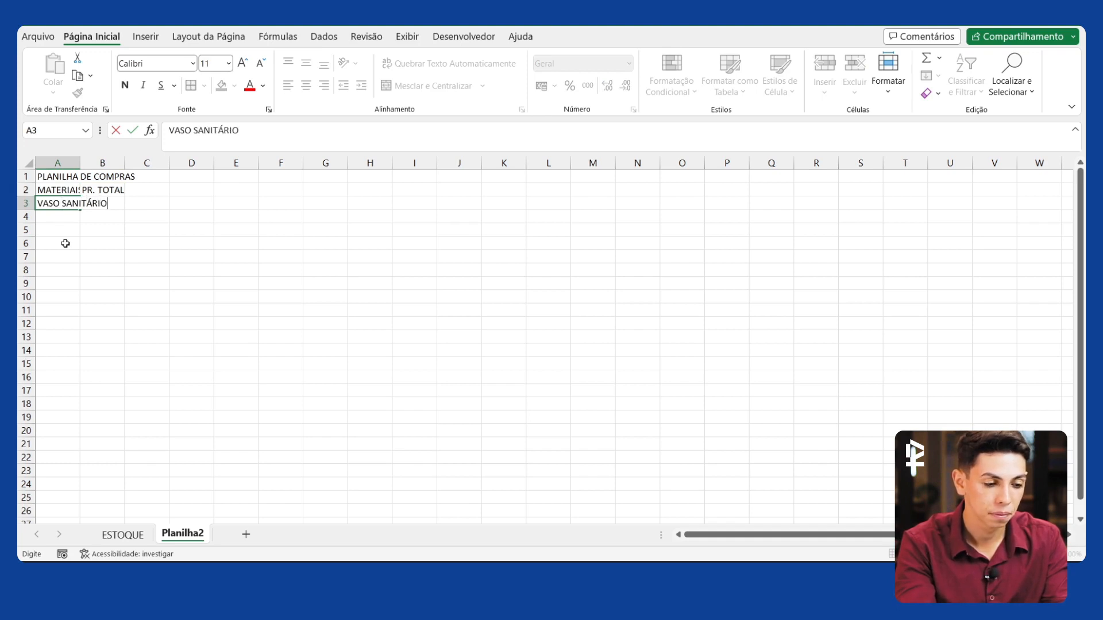
key(Return)
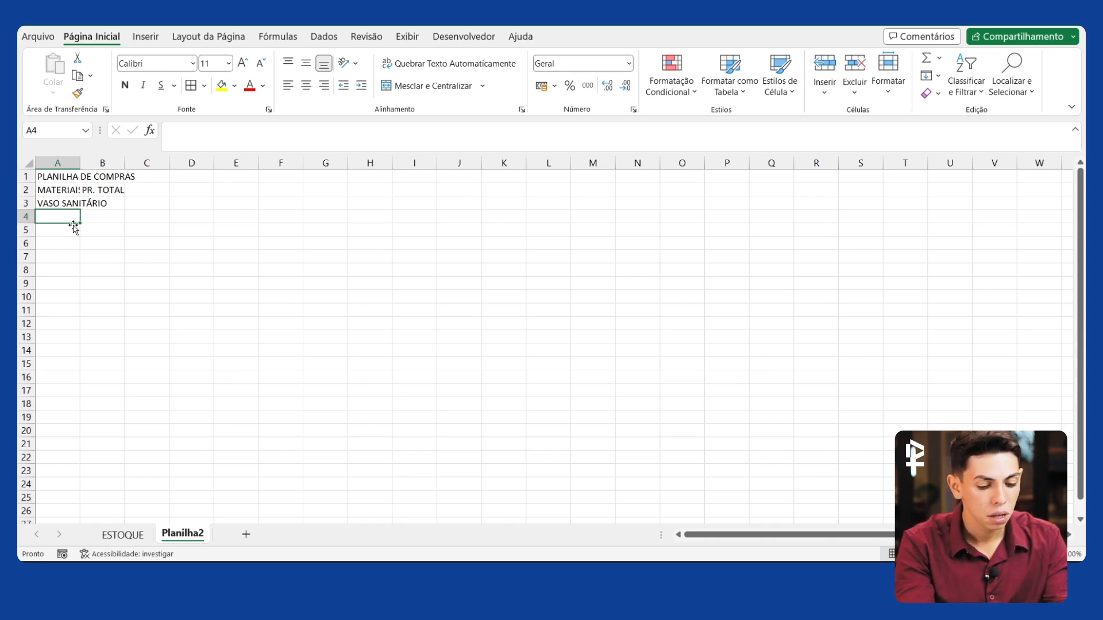
text(TORNEIRA)
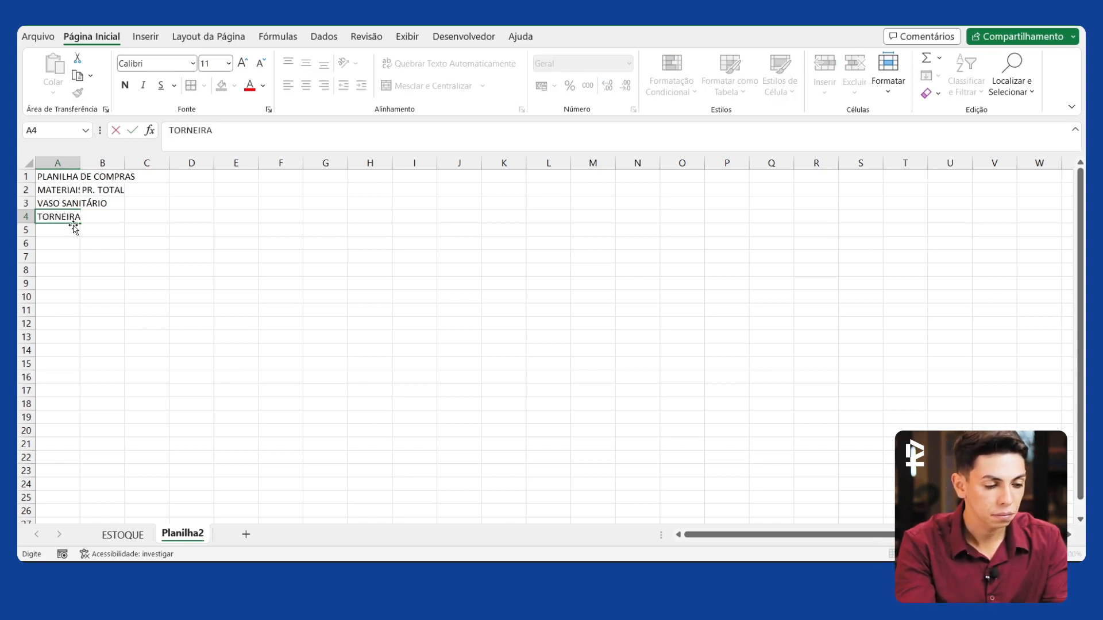
key(Return)
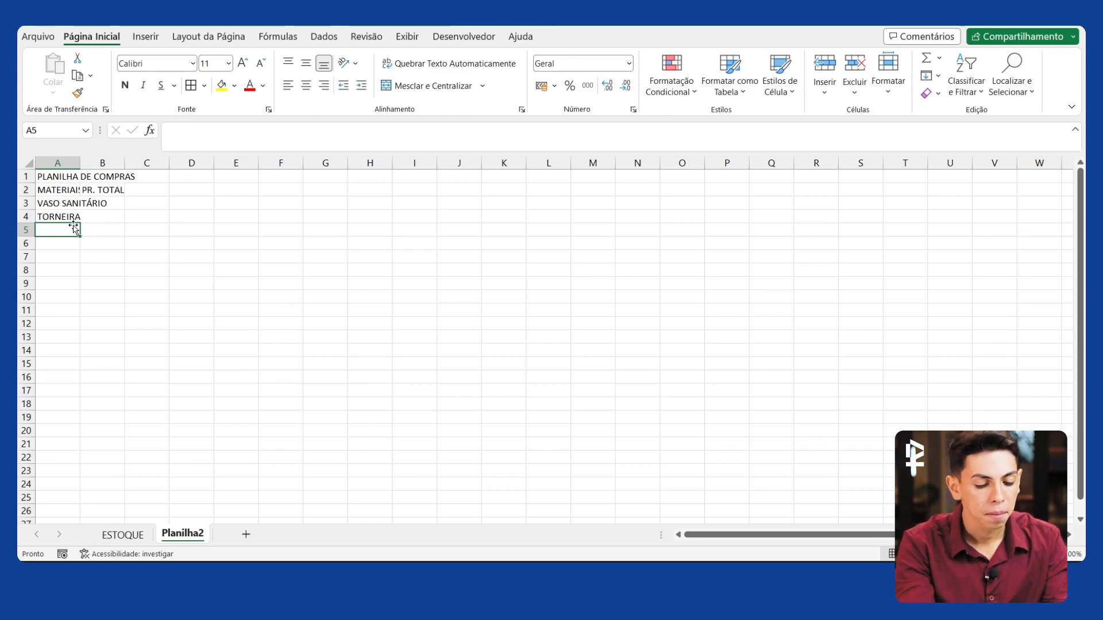
text(ENGATE F)
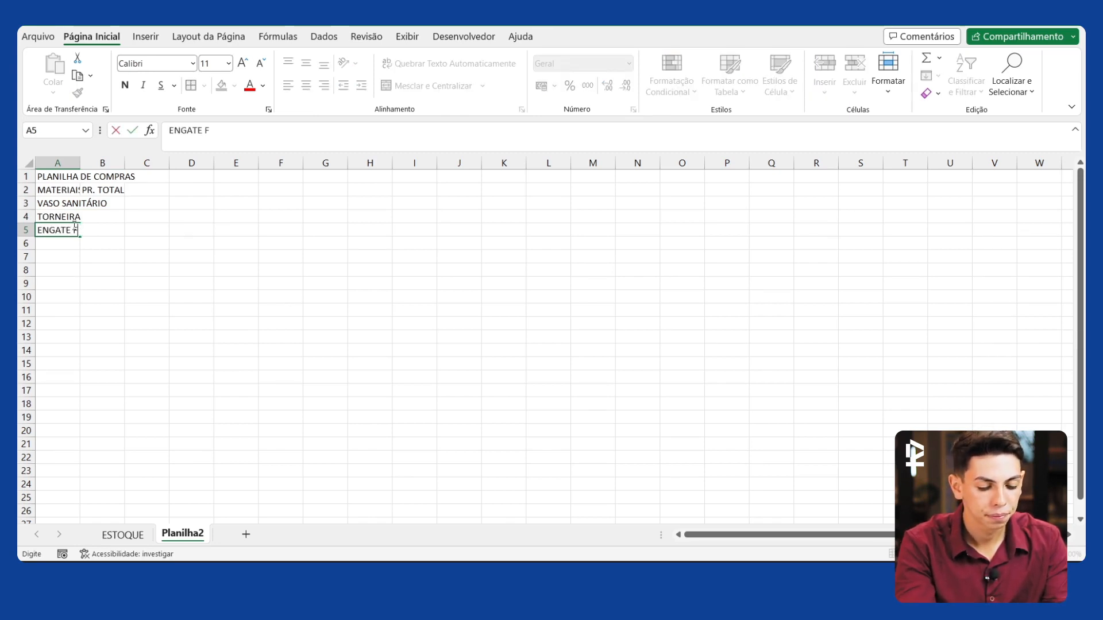
text(LEXÍVEL)
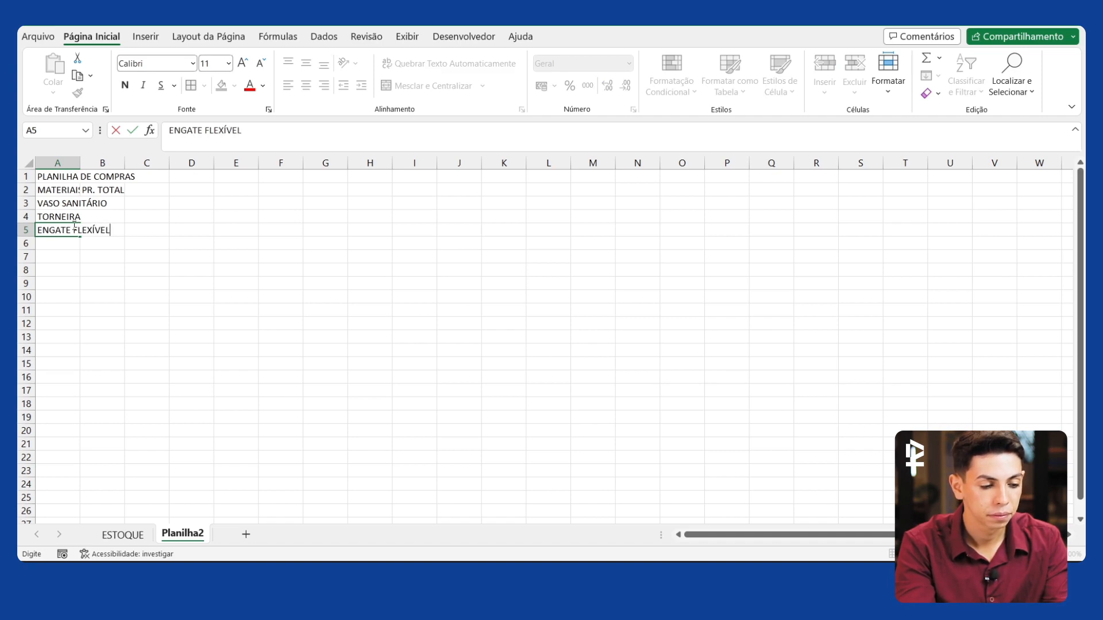
key(Return)
text(FITA )
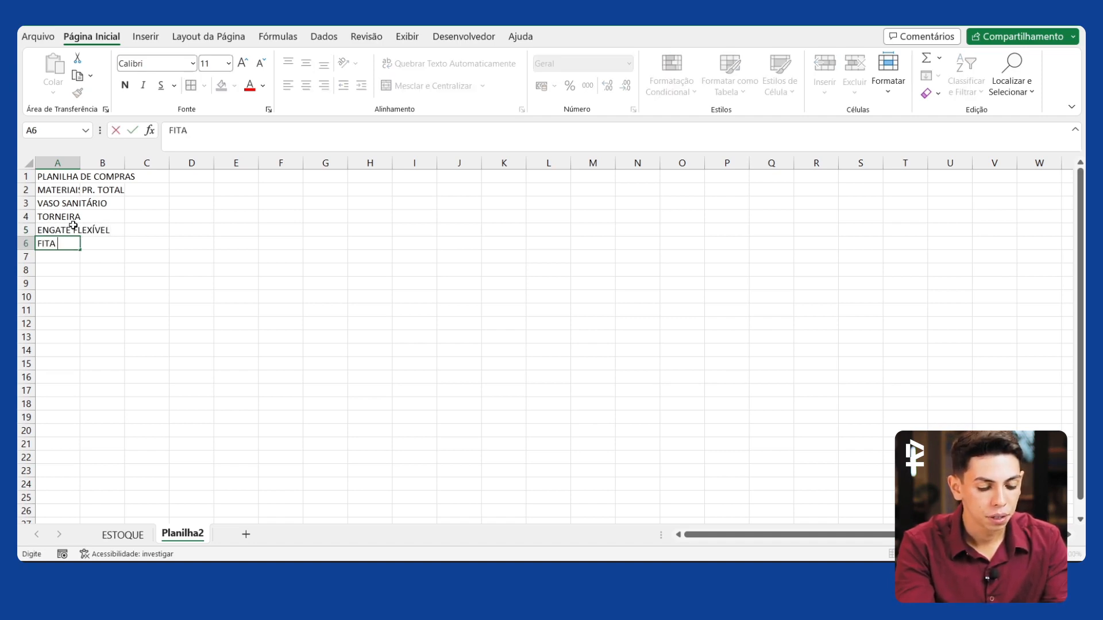
text(VEDA ROSTA)
key(Return)
key(Up)
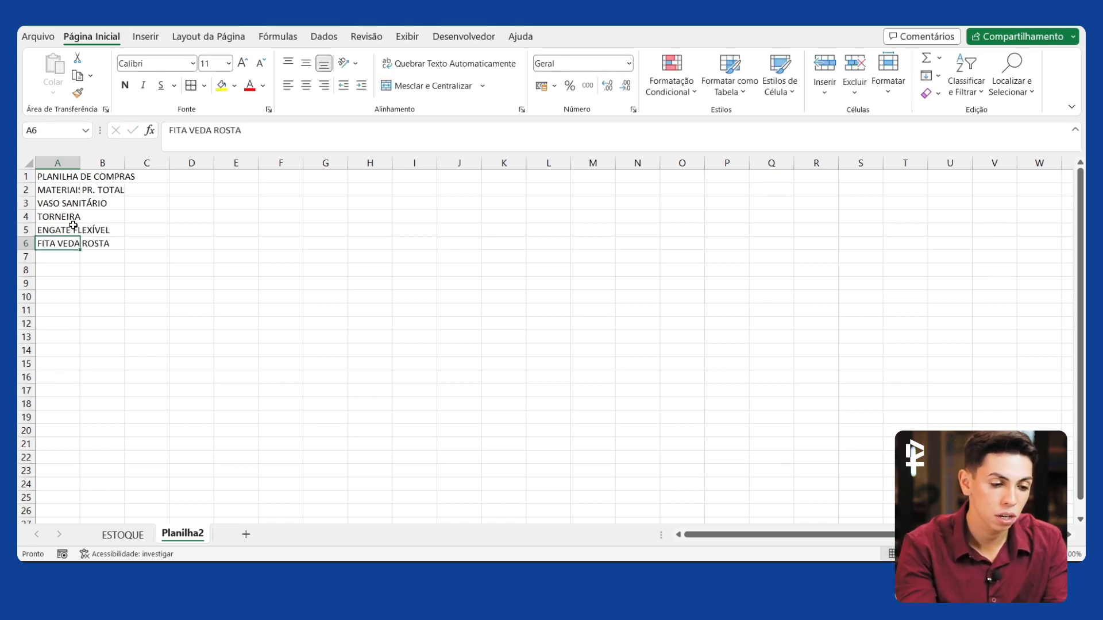
click(240, 132)
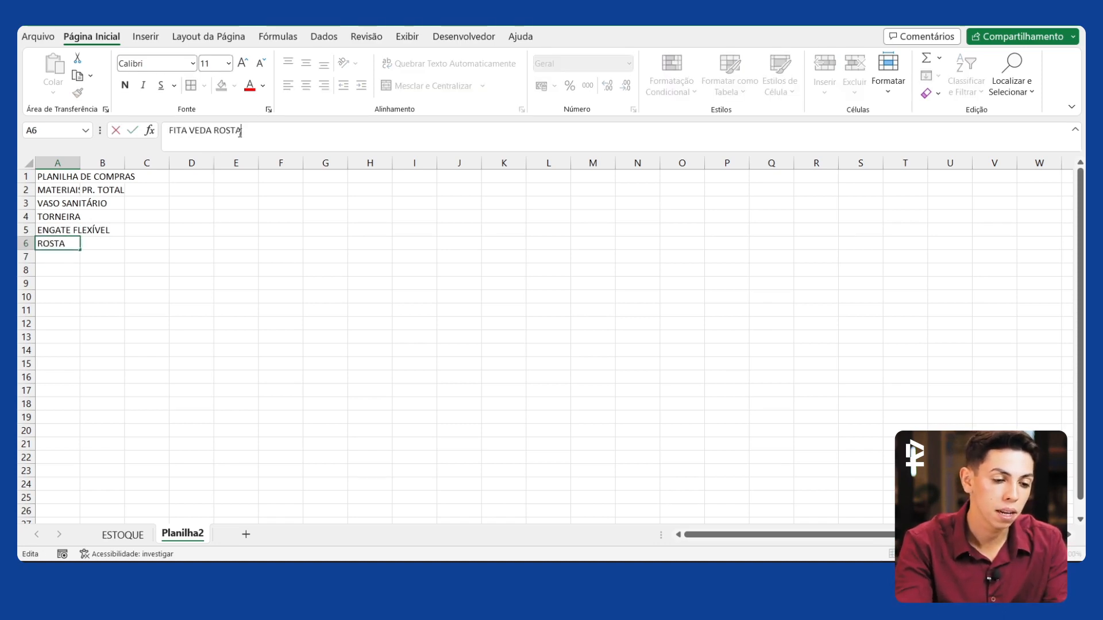
key(BackSpace)
key(BackSpace)
text(CA)
key(Return)
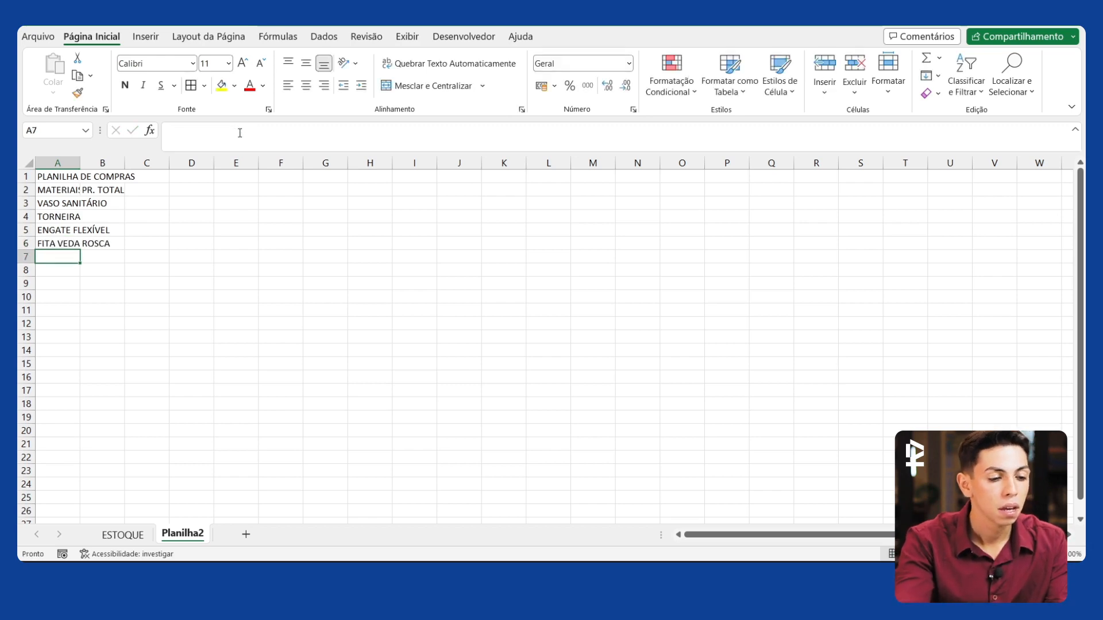
AutoFit the width of column A to its longest entry.
click(56, 193)
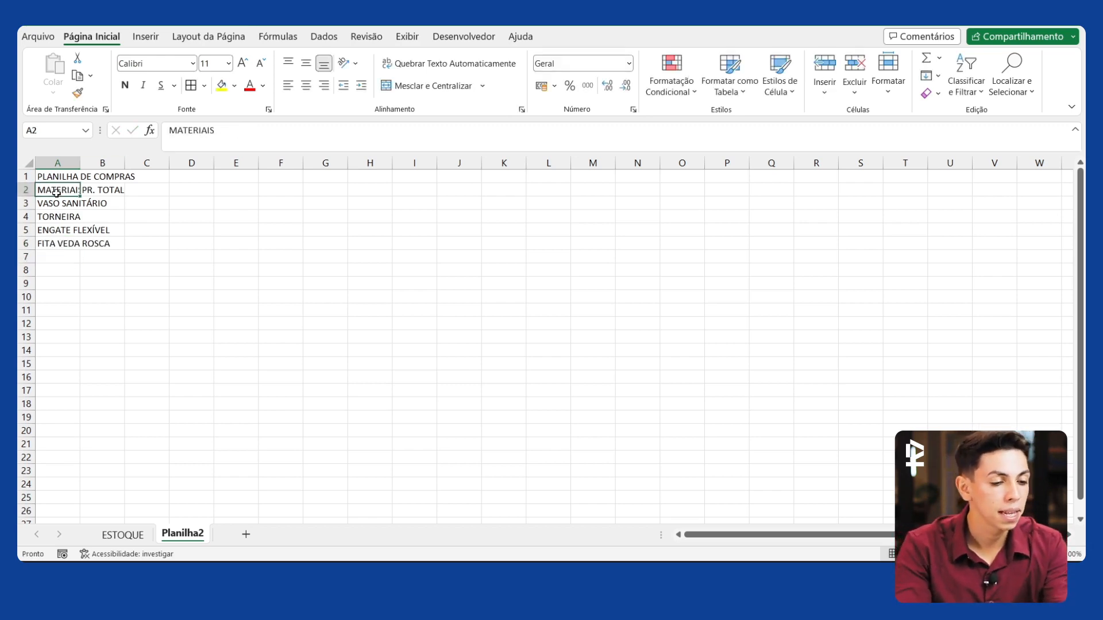
click(112, 227)
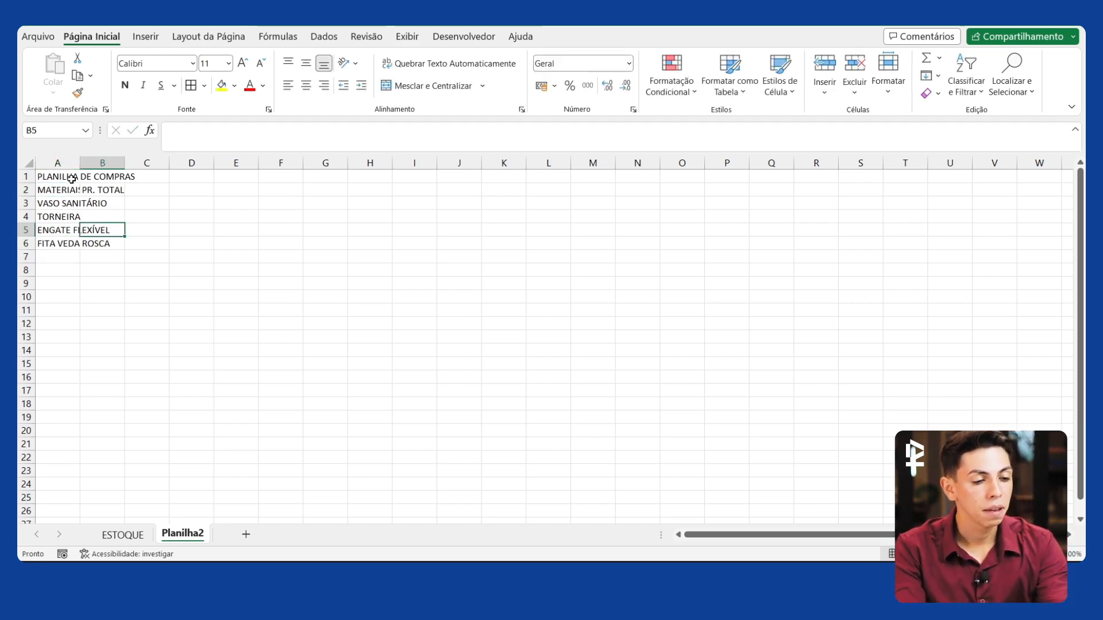
double_click(80, 163)
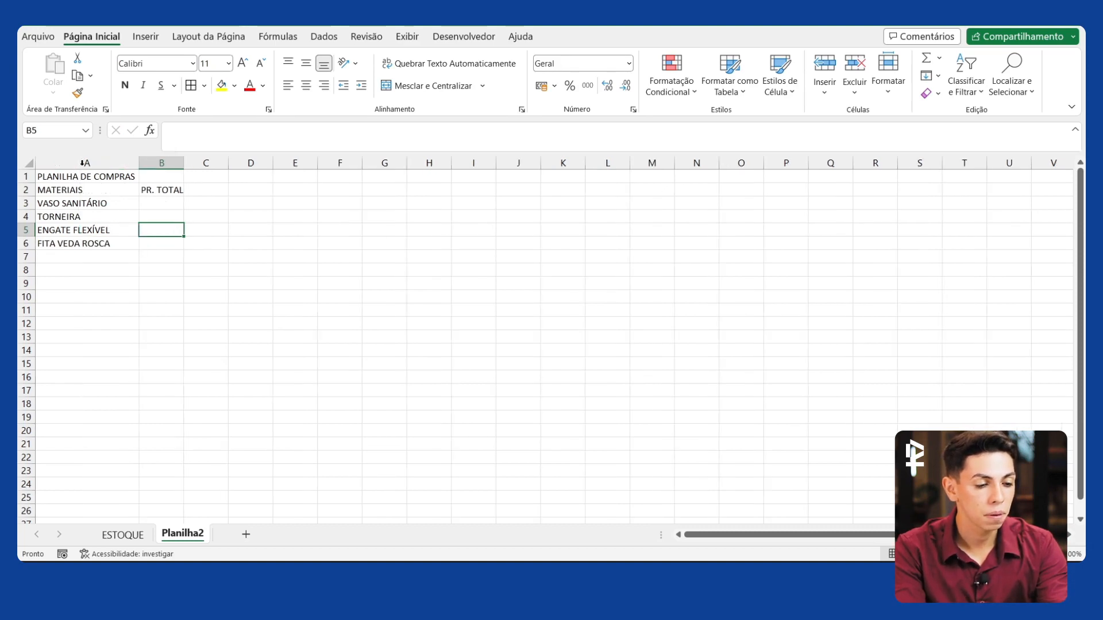
drag(74, 195, 77, 264)
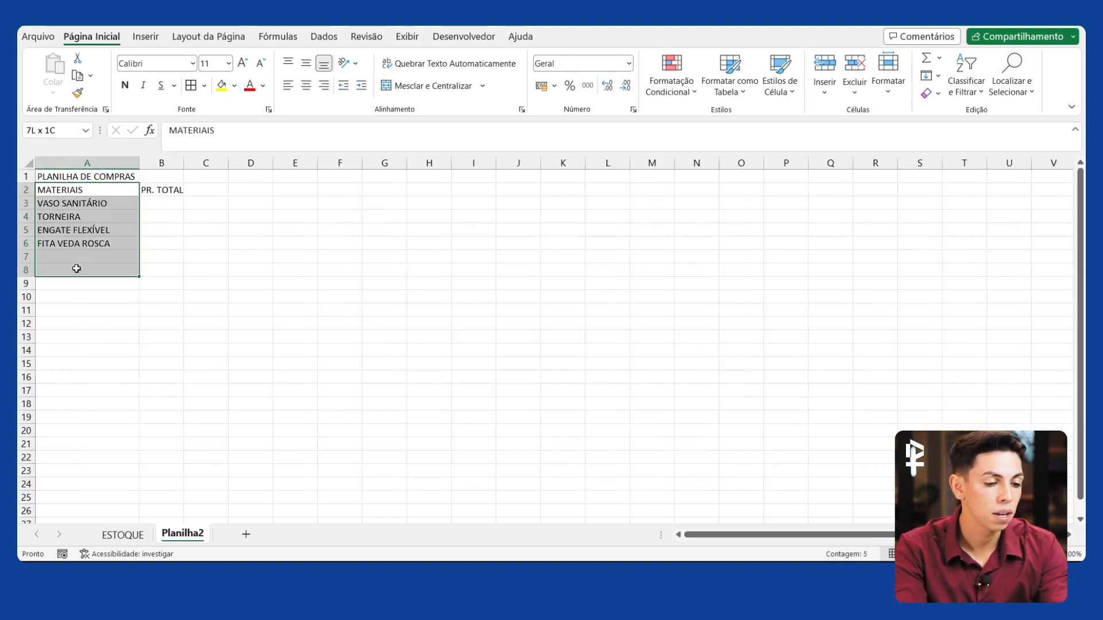
click(158, 243)
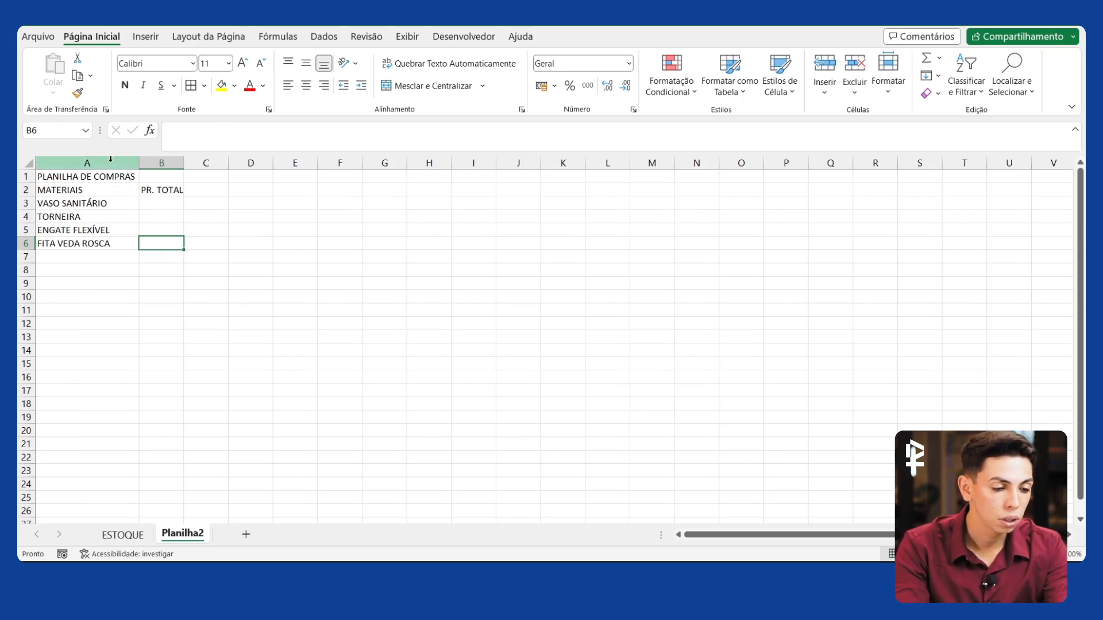
Widen column B slightly and merge and center the title PLANILHA DE COMPRAS across cells A1:B1.
drag(181, 163, 184, 163)
click(166, 255)
drag(129, 175, 149, 176)
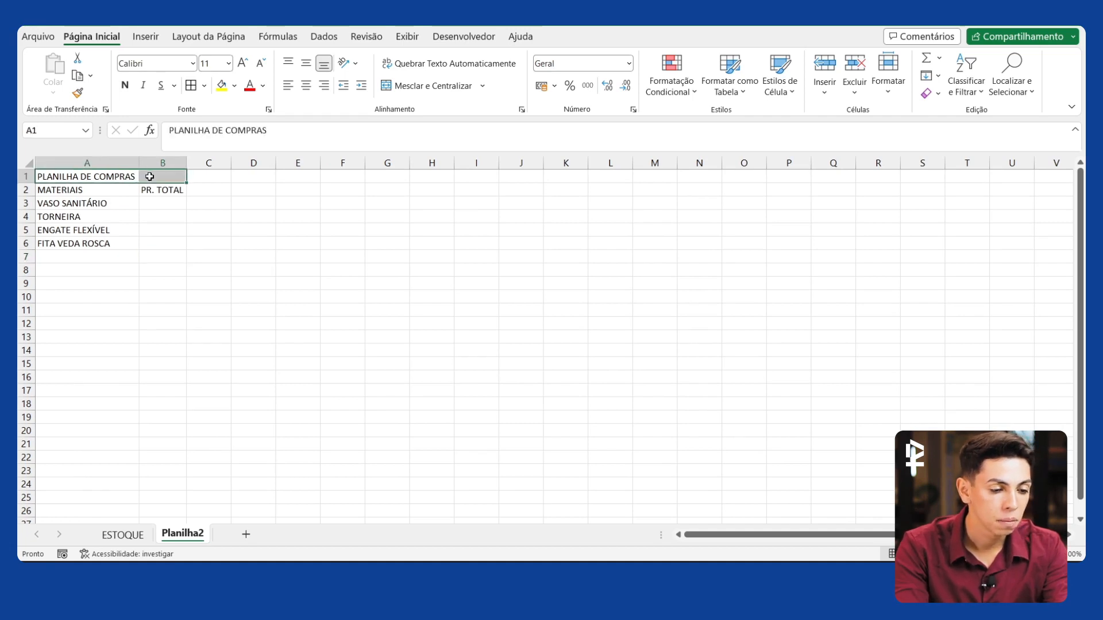
click(428, 87)
click(167, 261)
Center the title and the column headers in A1:B2 both horizontally and vertically.
drag(172, 189, 104, 153)
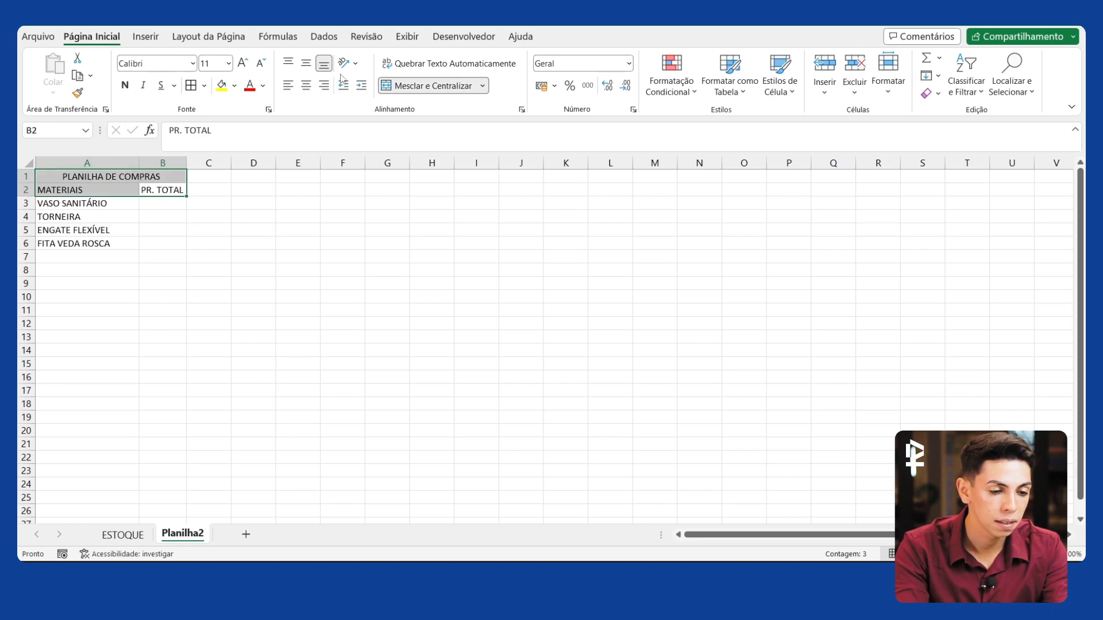
click(307, 86)
click(307, 62)
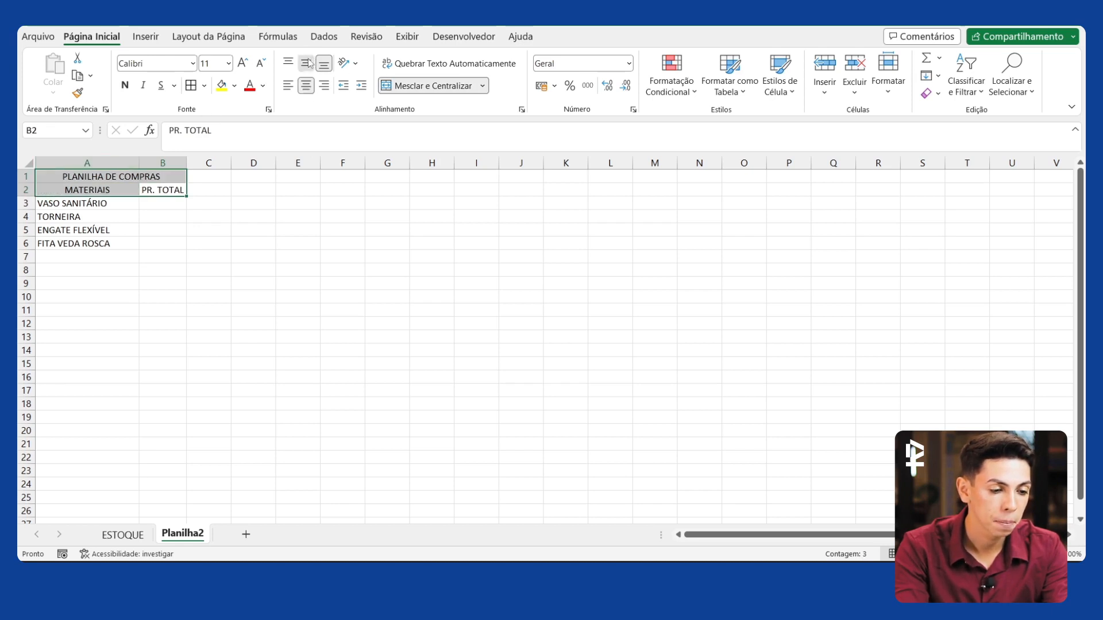
click(155, 282)
Enter the total prices 500, 200, 10 and 2 for the four materials in cells B3 to B6.
drag(105, 208, 107, 244)
click(158, 208)
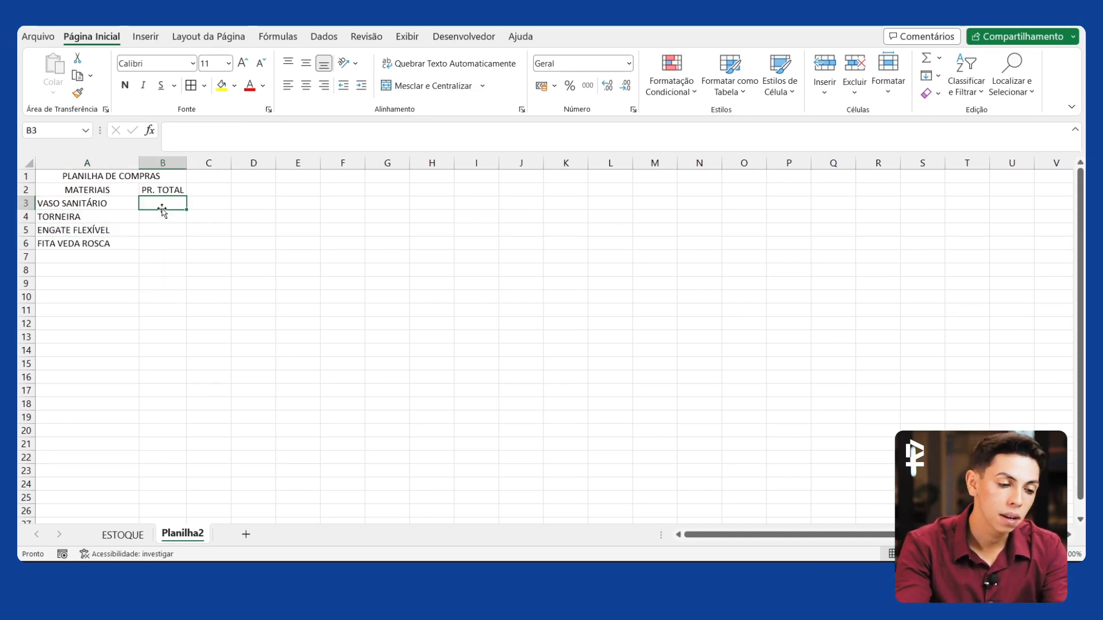
text(500)
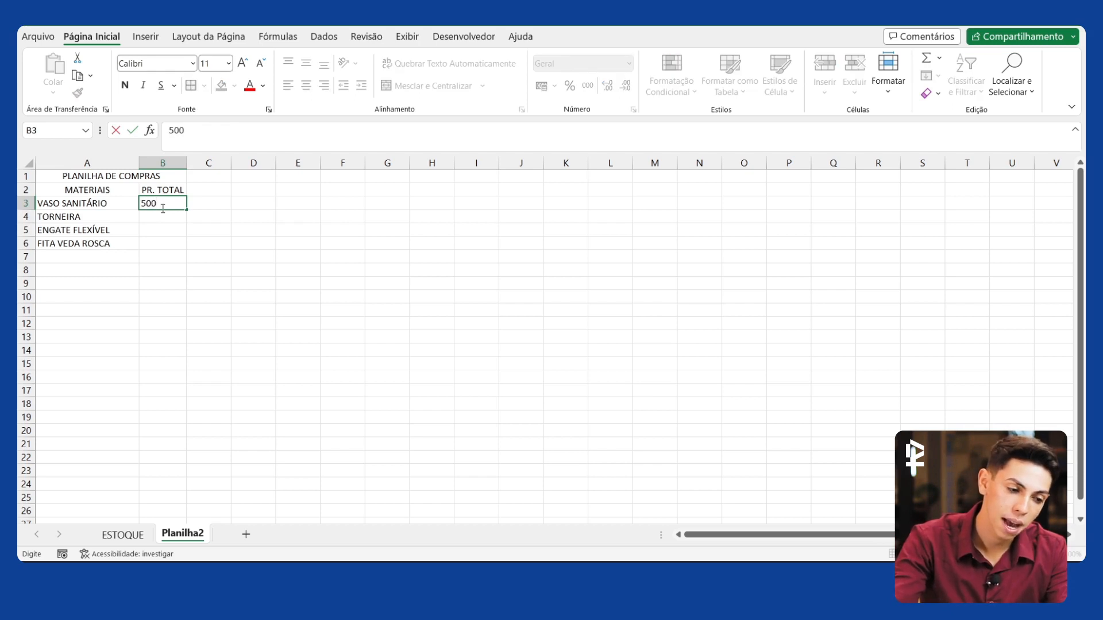
key(Return)
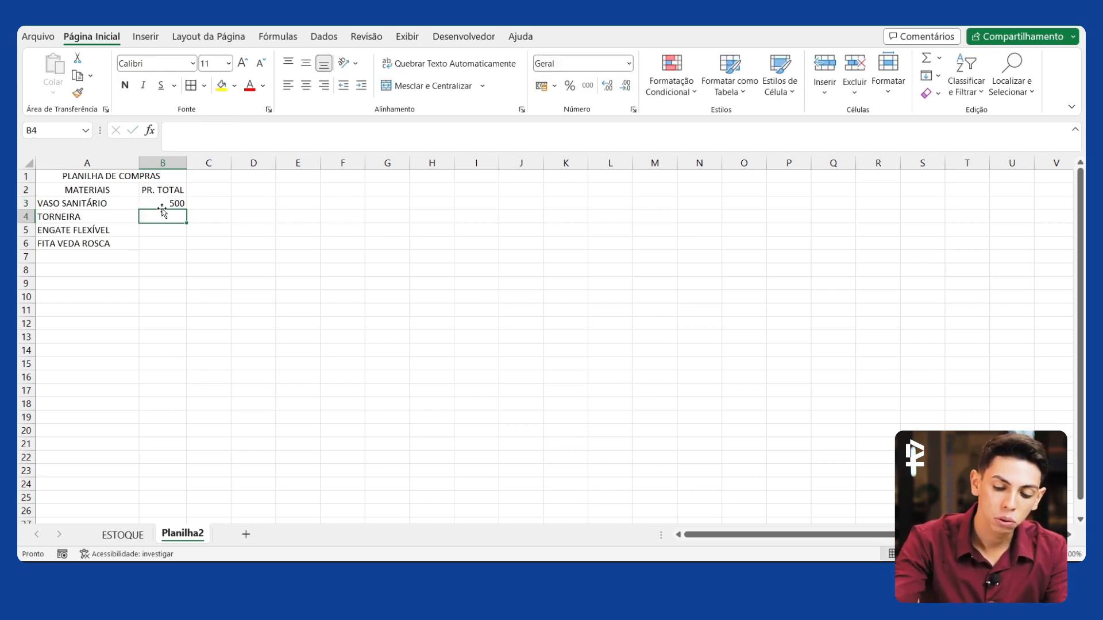
text(200)
key(Return)
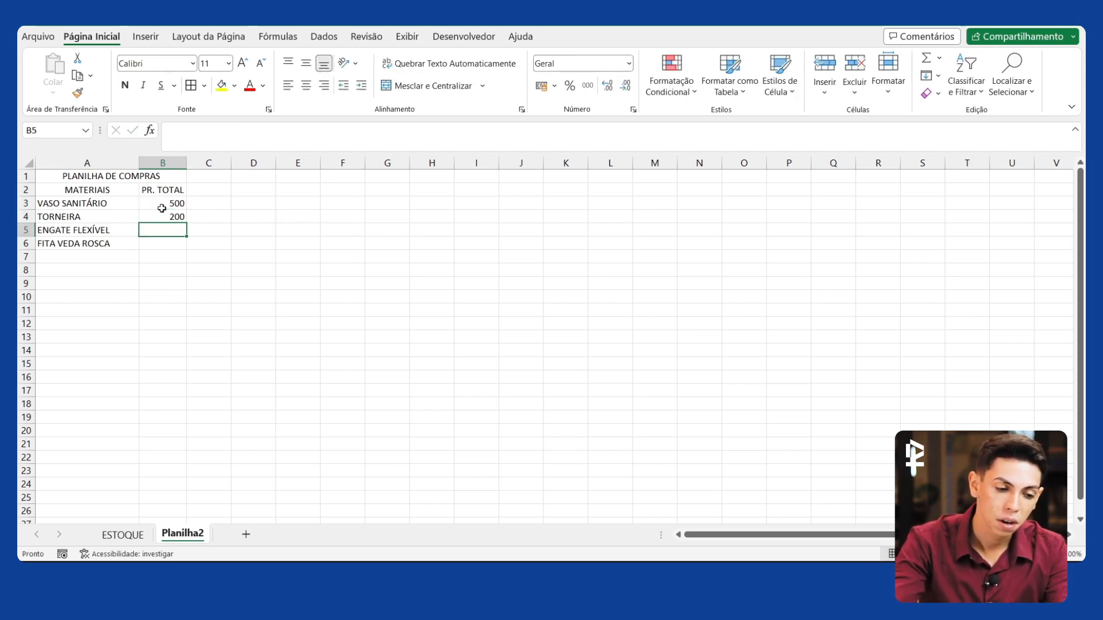
text(10)
key(ctrl+Return)
key(Return)
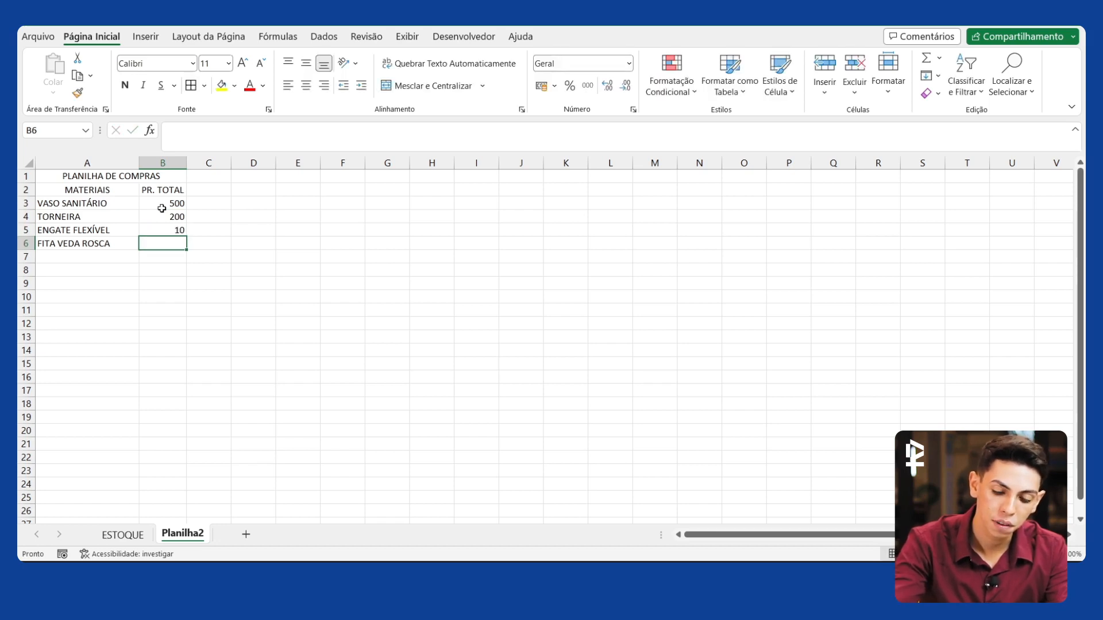
text(2)
key(Return)
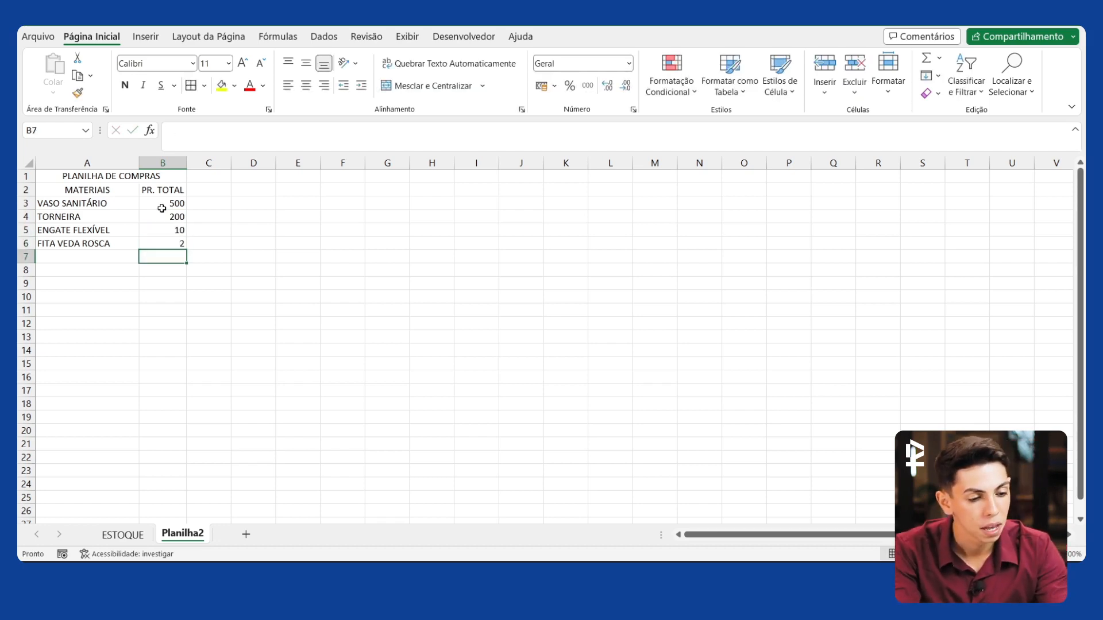
Apply the accounting number format in R$ to the PR. TOTAL column.
click(178, 199)
drag(178, 201, 167, 244)
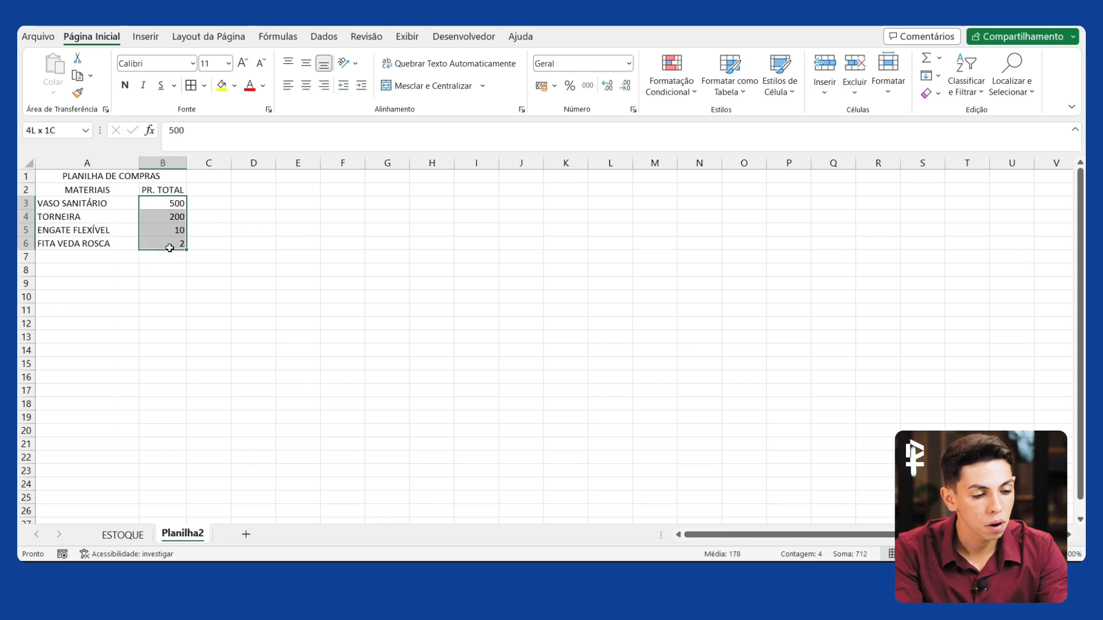
click(169, 159)
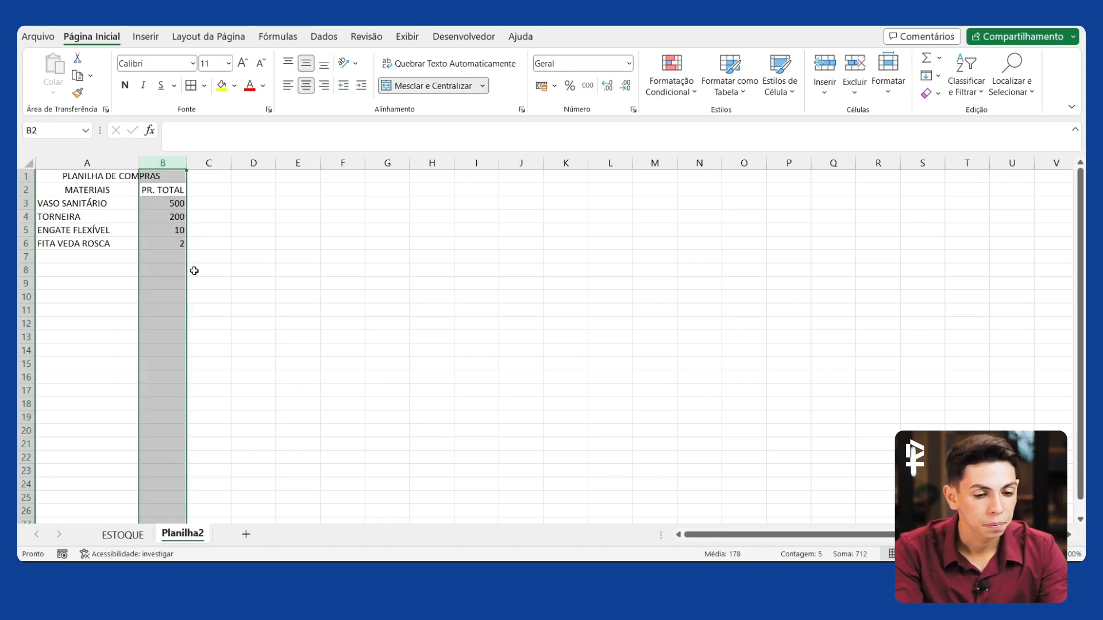
click(541, 86)
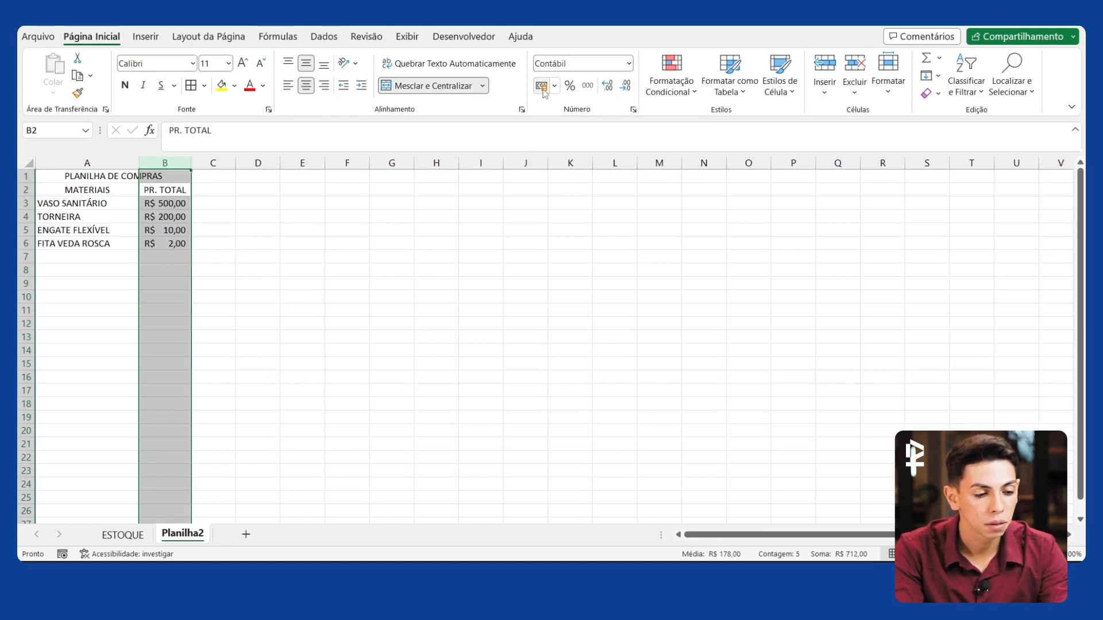
click(219, 238)
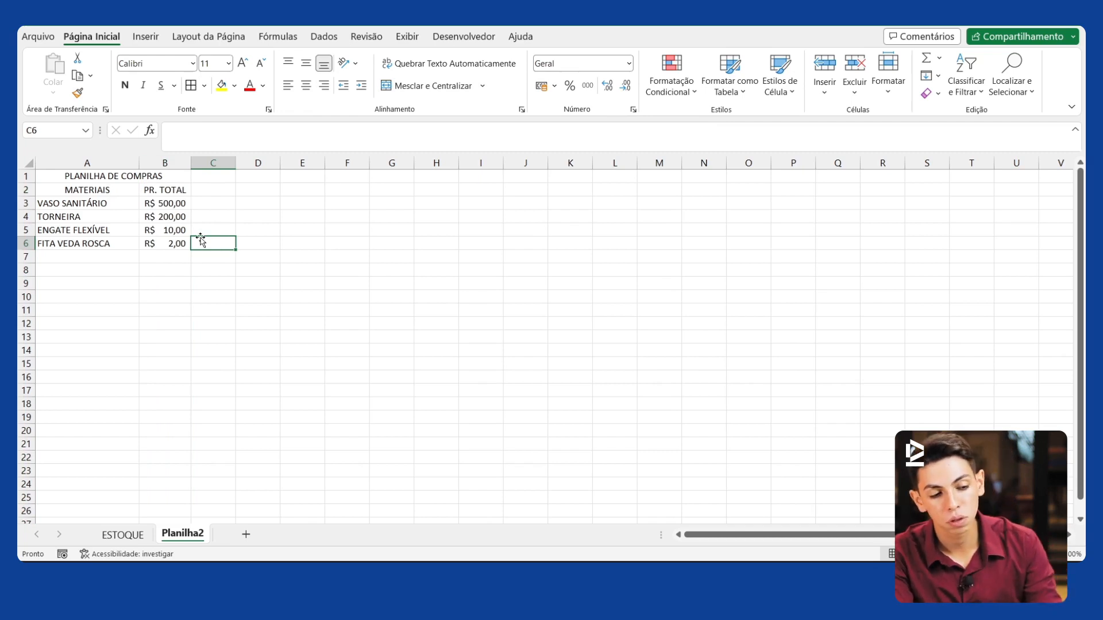
Total the four material prices in cell B12 with the formula =B3+B4+B5+B6.
click(90, 271)
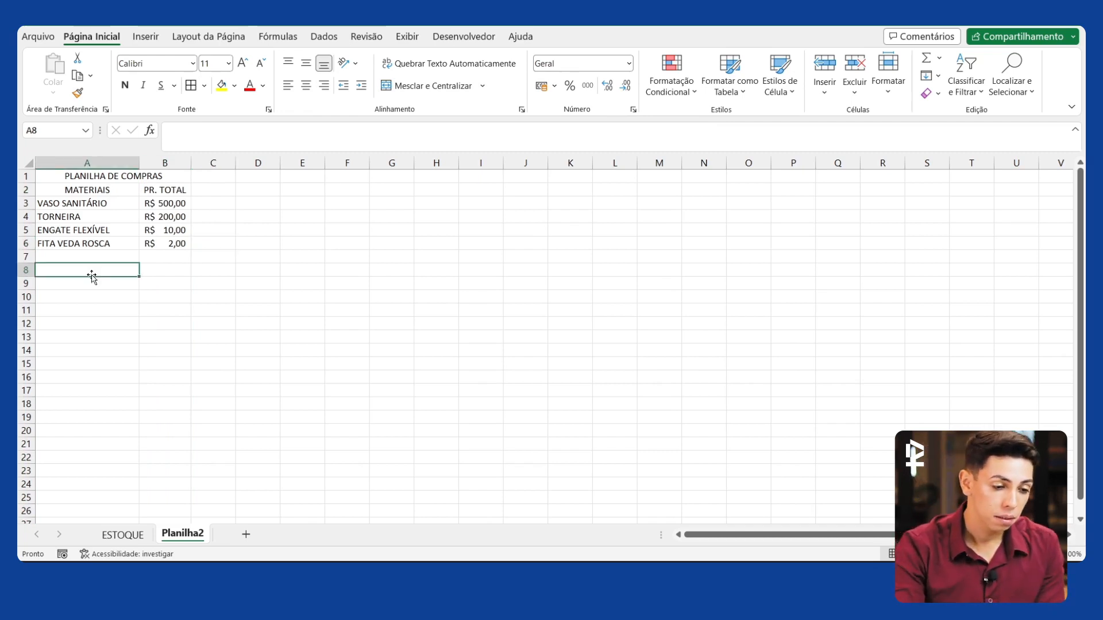
click(110, 325)
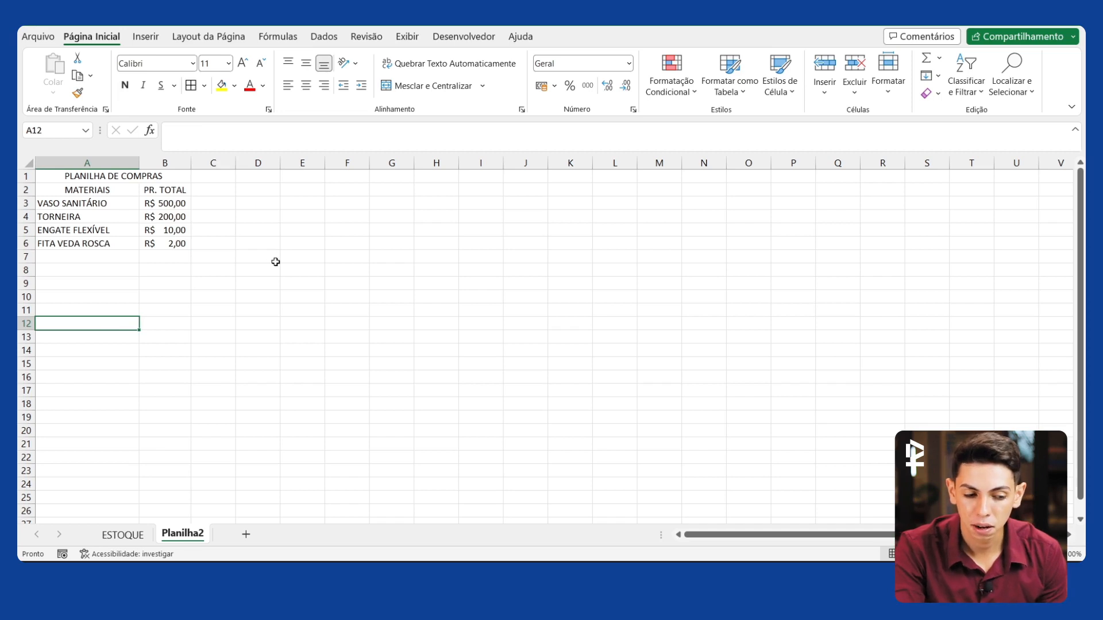
click(173, 322)
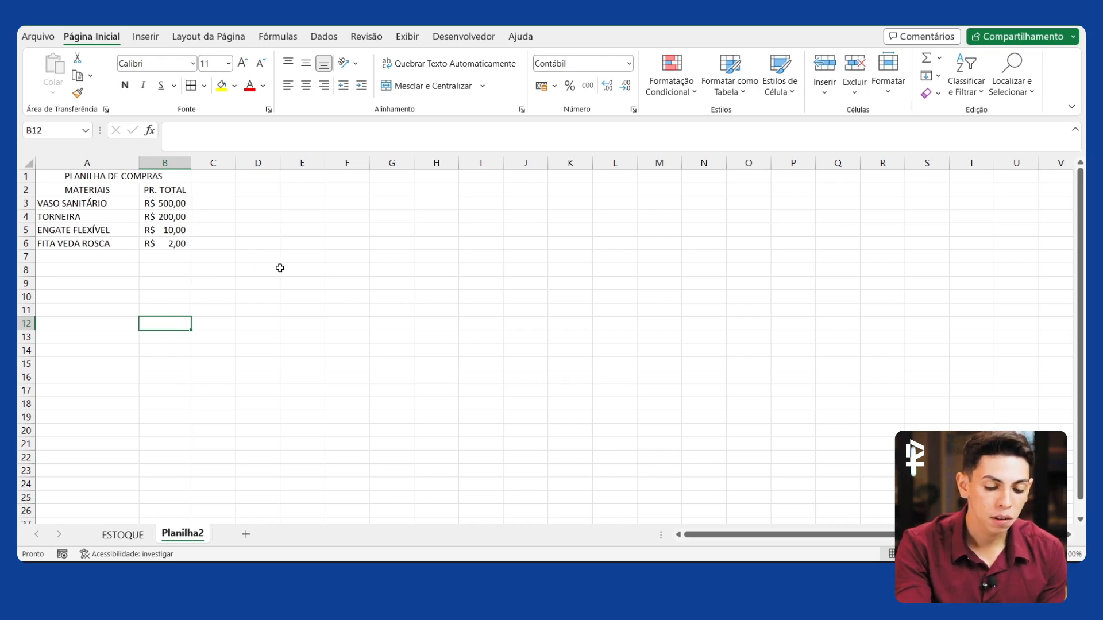
text(=)
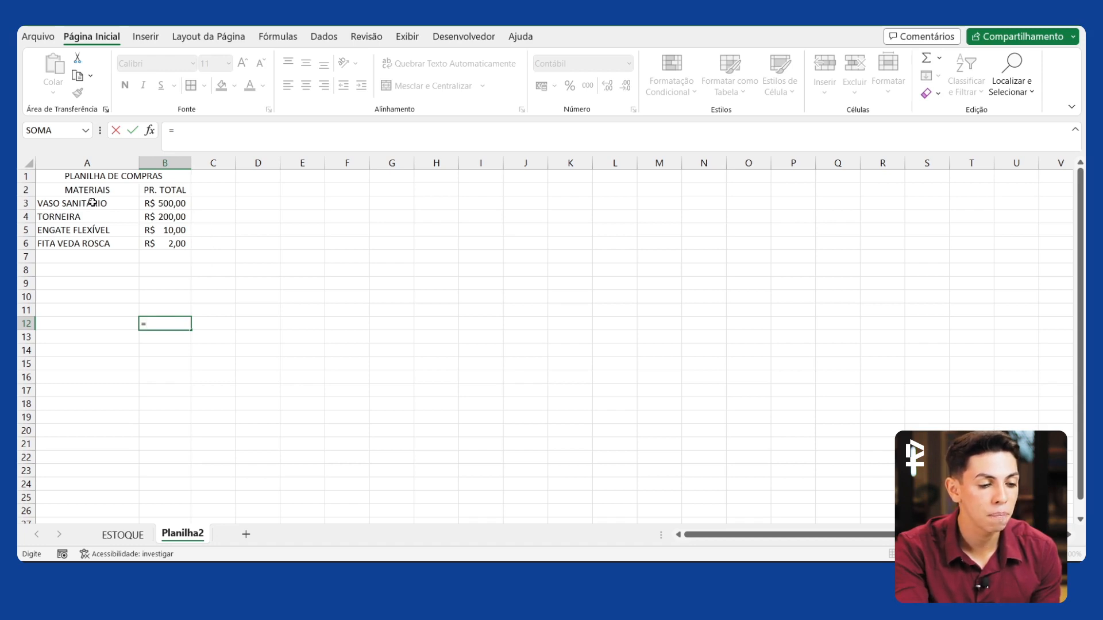
click(157, 203)
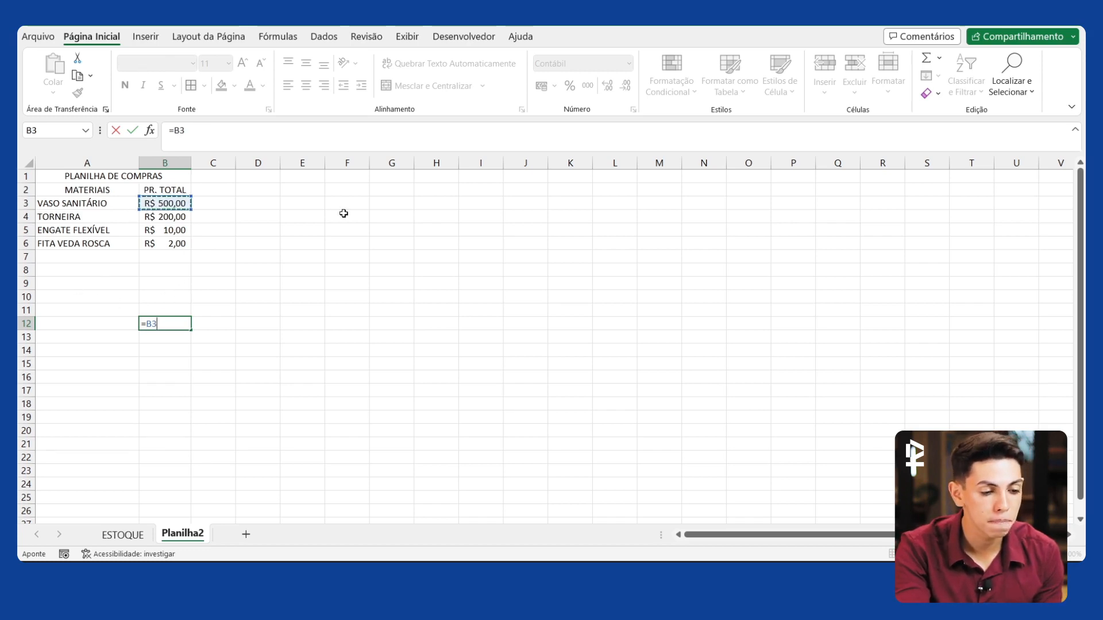
click(274, 138)
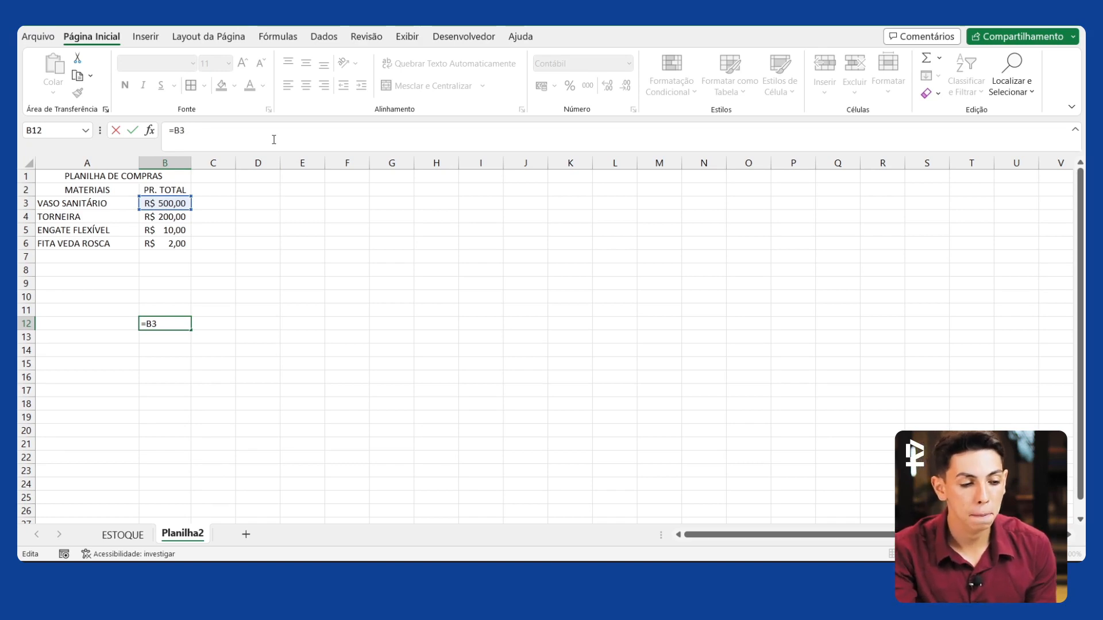
click(168, 215)
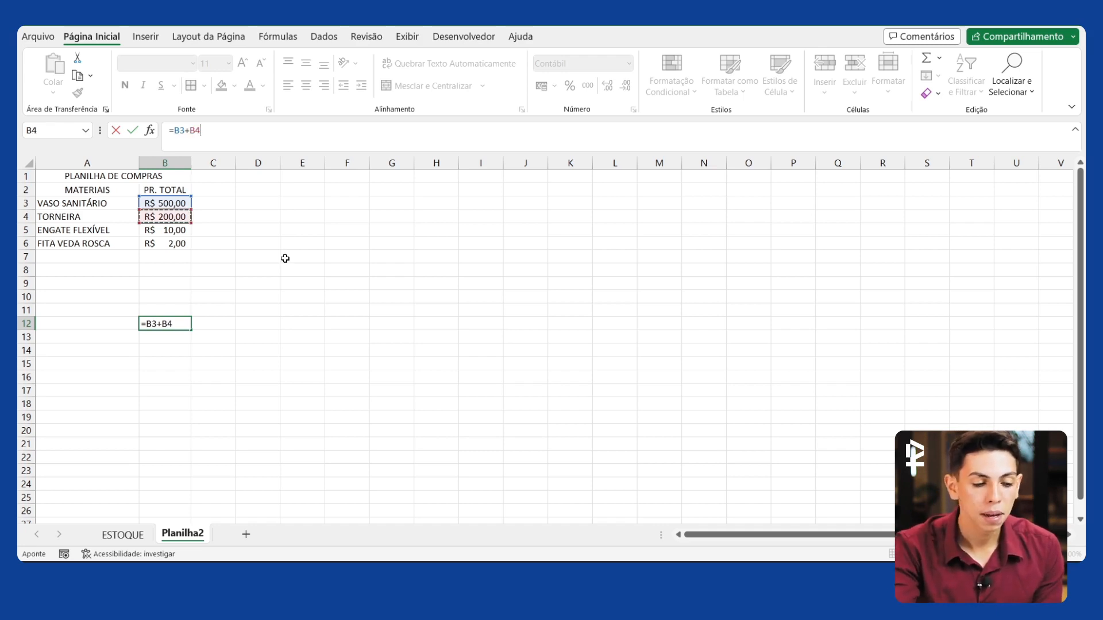
text(+)
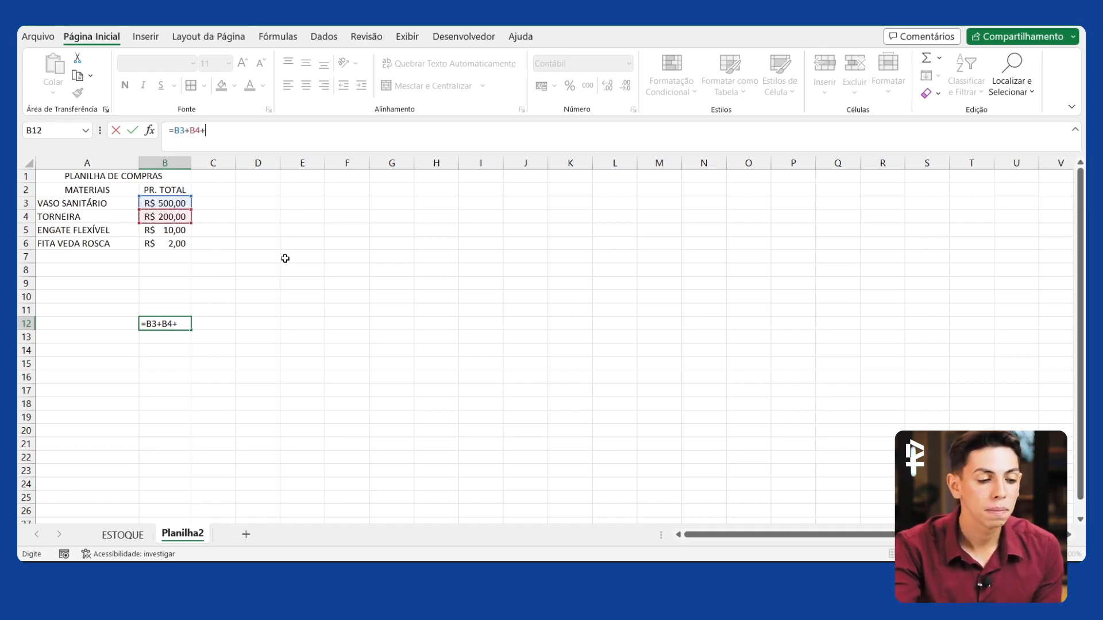
click(183, 231)
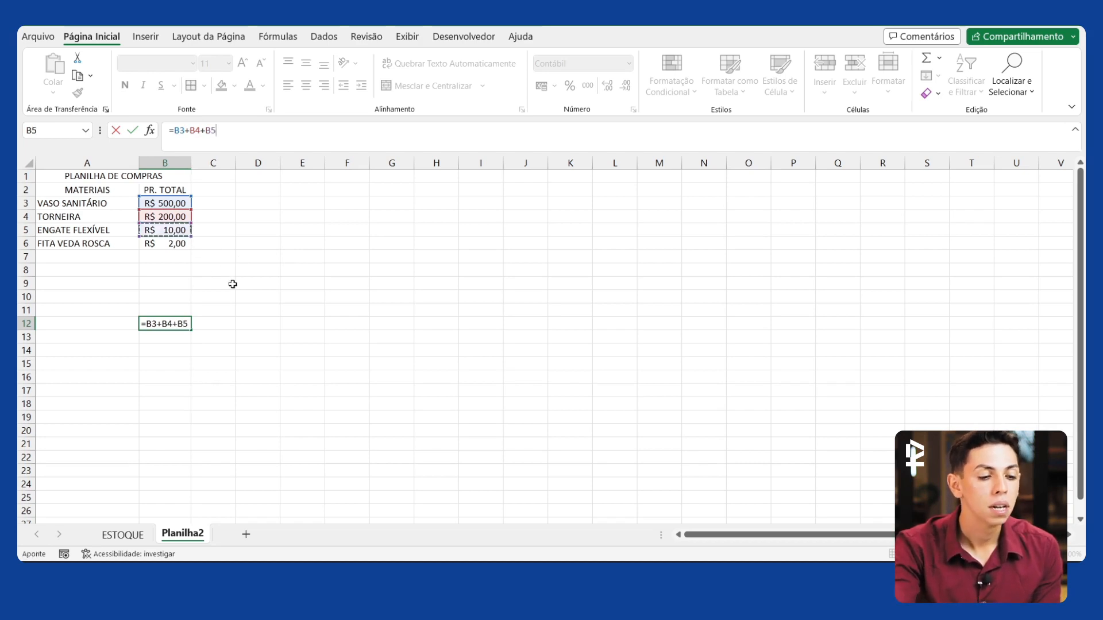
text(+)
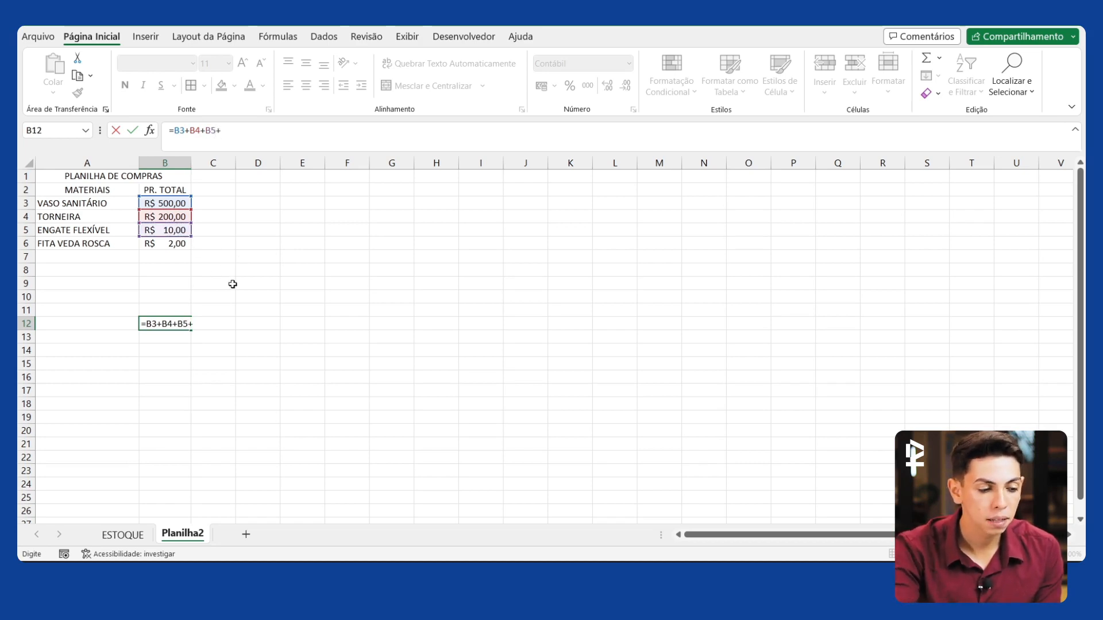
click(182, 245)
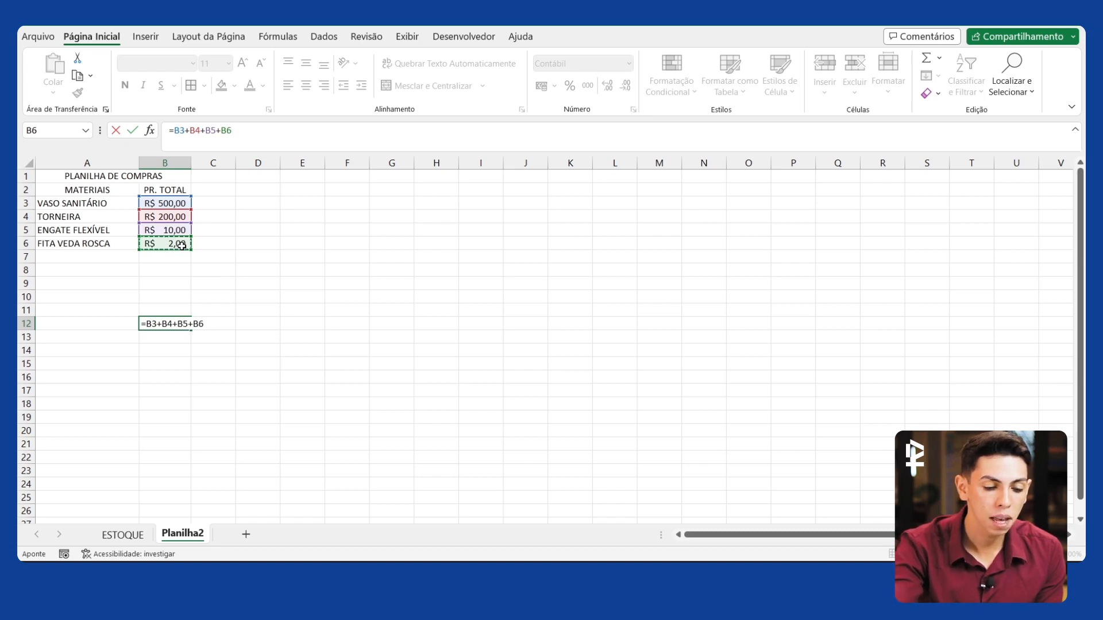
key(Return)
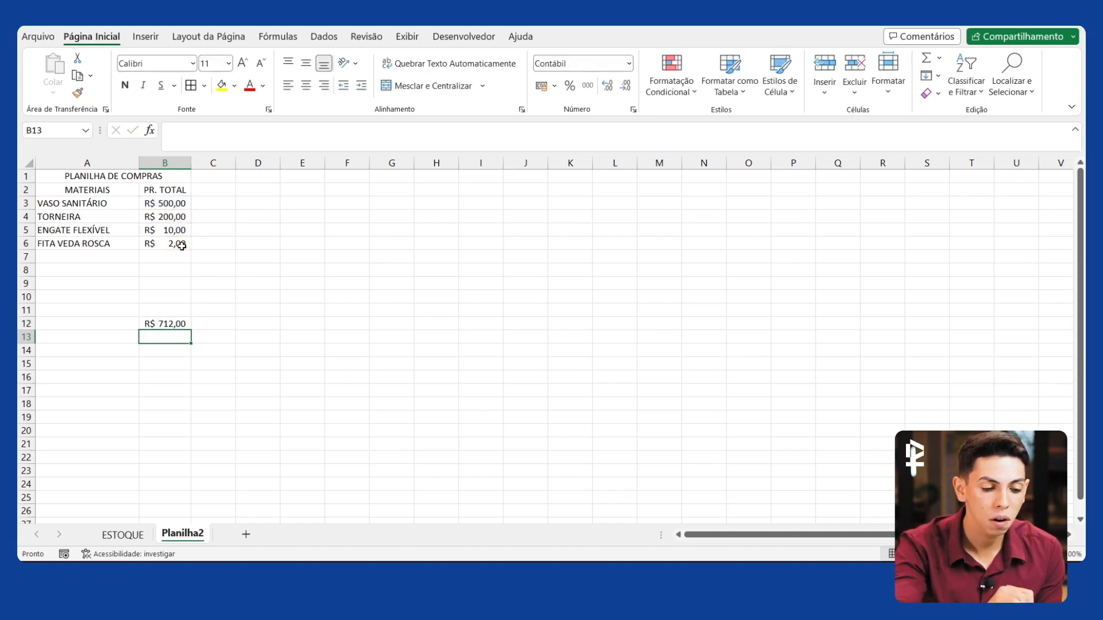
Test the total formula by setting the VASO SANITÁRIO price in B3 to 400 and restoring it to 500.
click(170, 322)
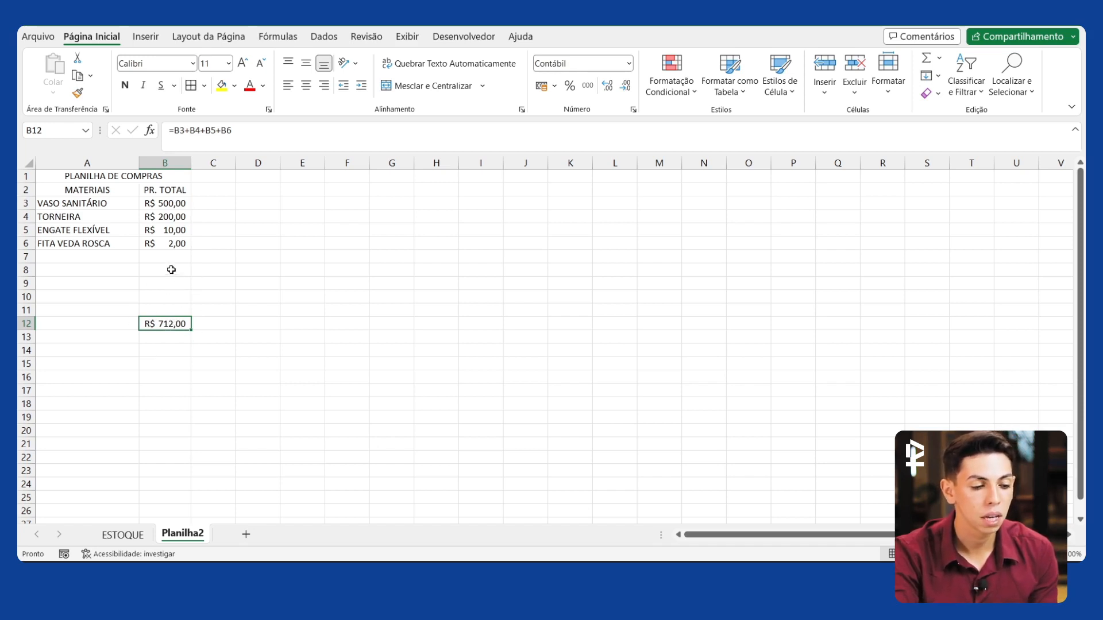
click(183, 204)
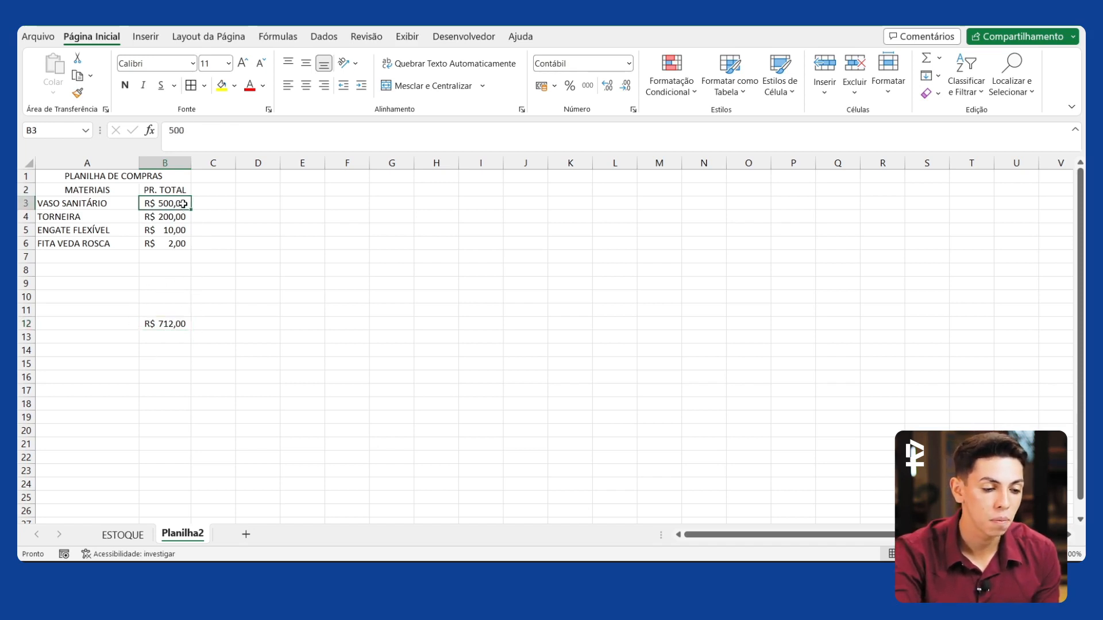
text(4)
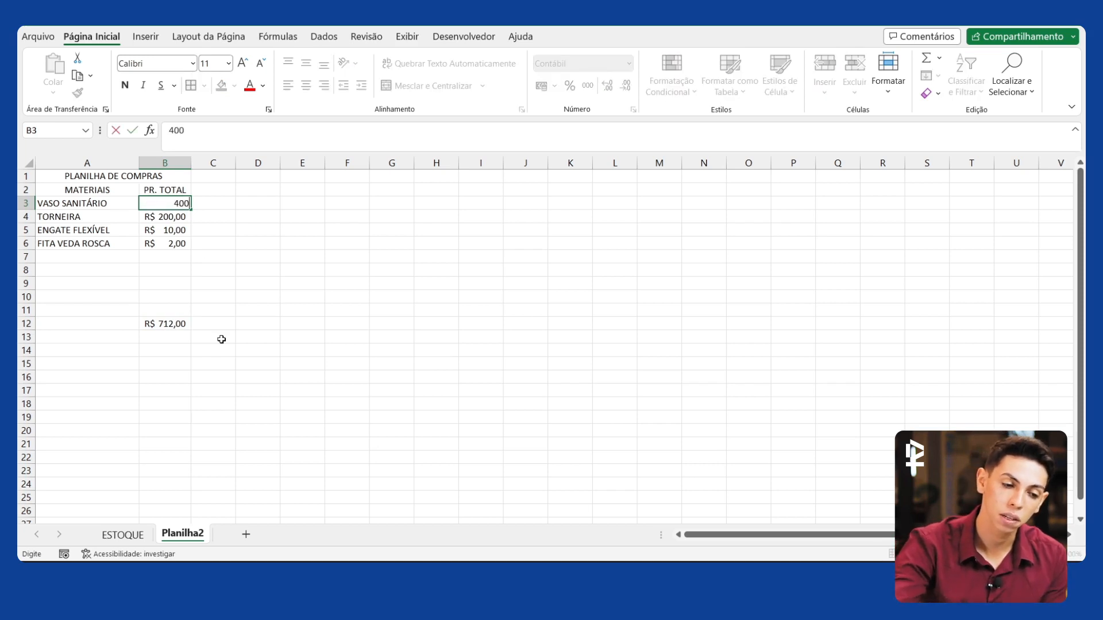
text(00)
key(Return)
key(Down)
key(Up)
key(Up)
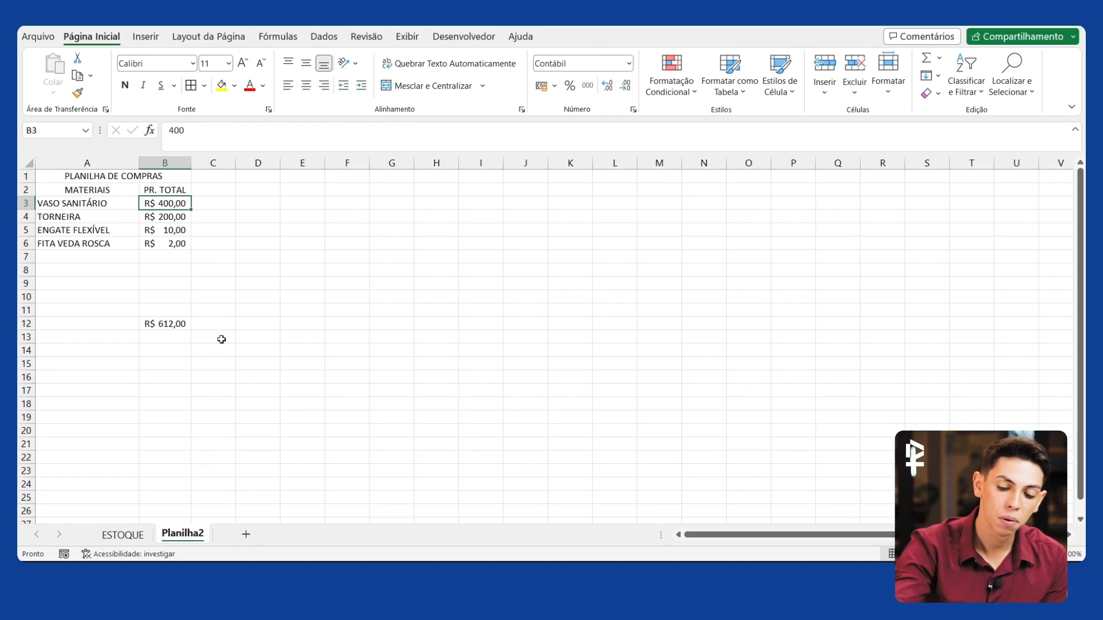
text(500)
key(Return)
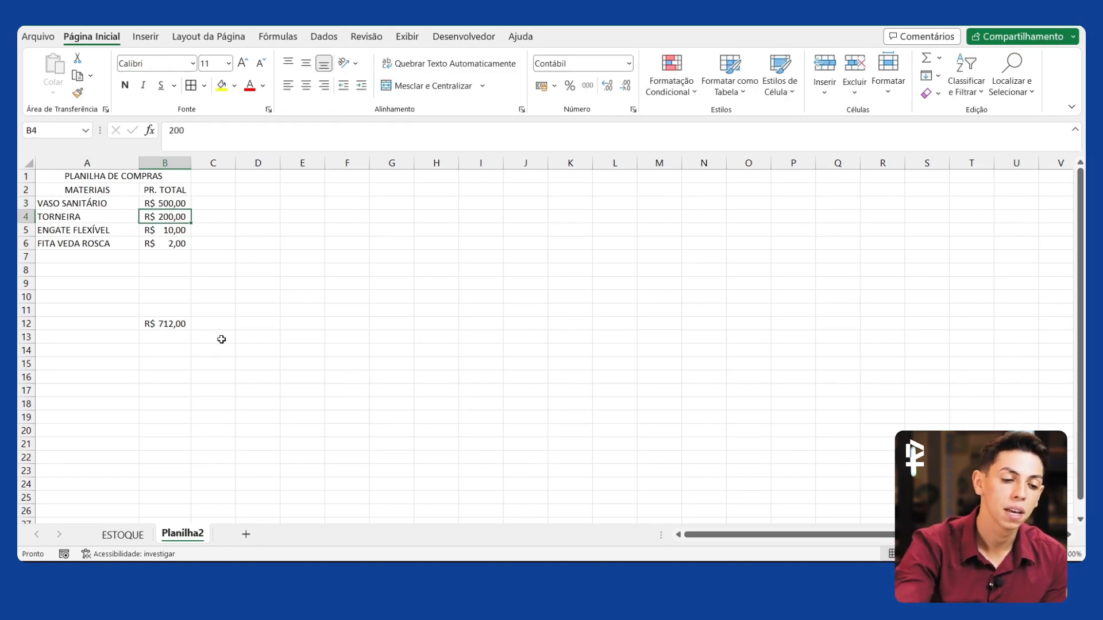
click(166, 324)
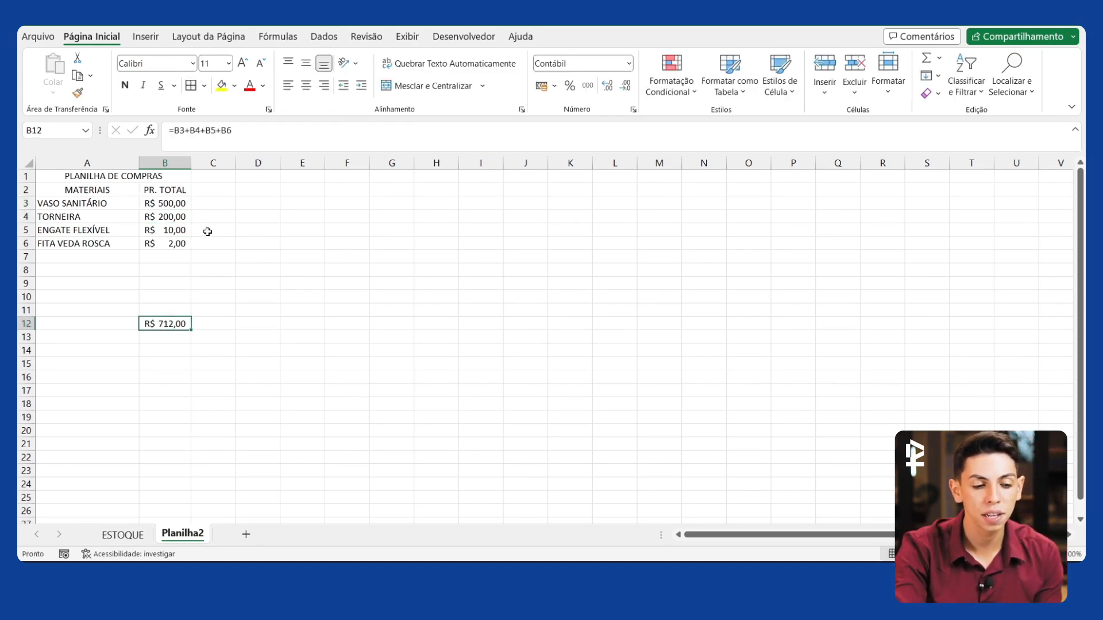
drag(184, 204, 175, 243)
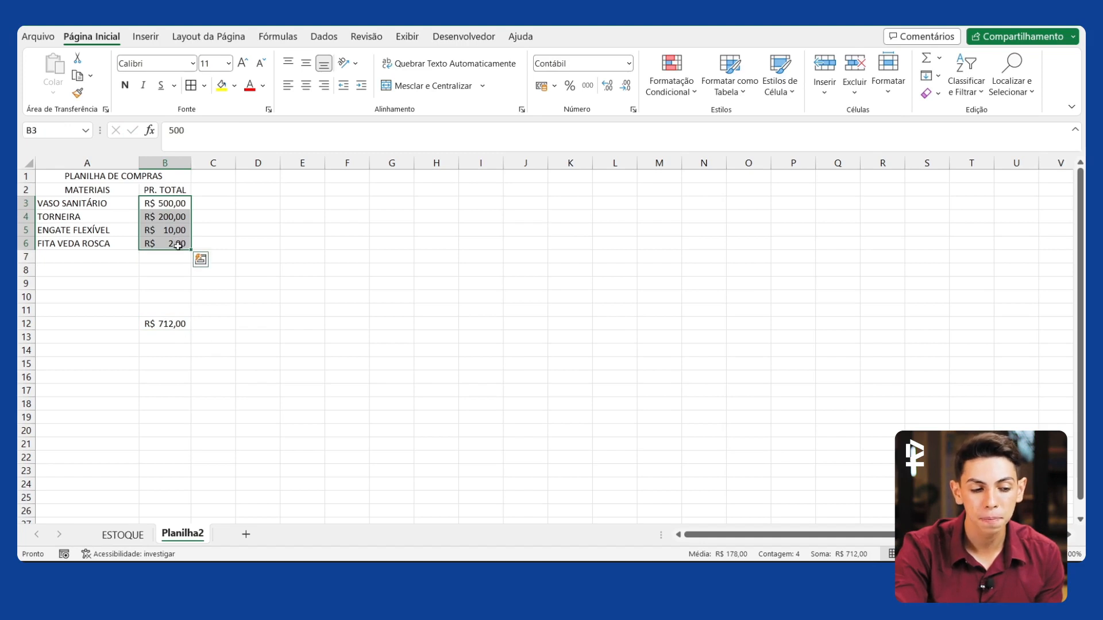
click(177, 259)
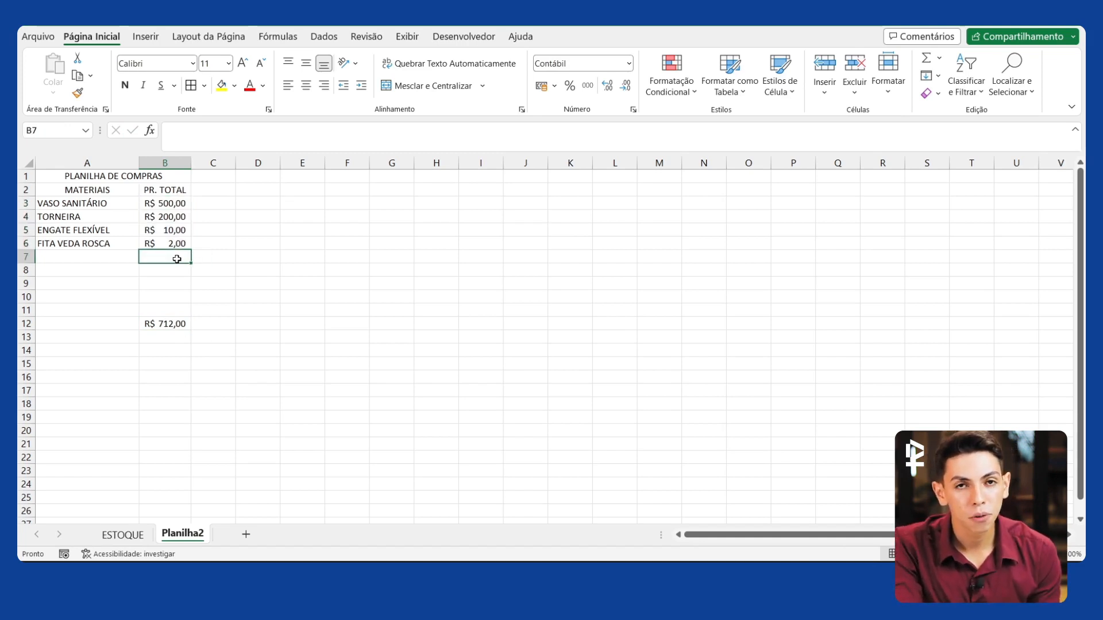
click(110, 268)
click(111, 293)
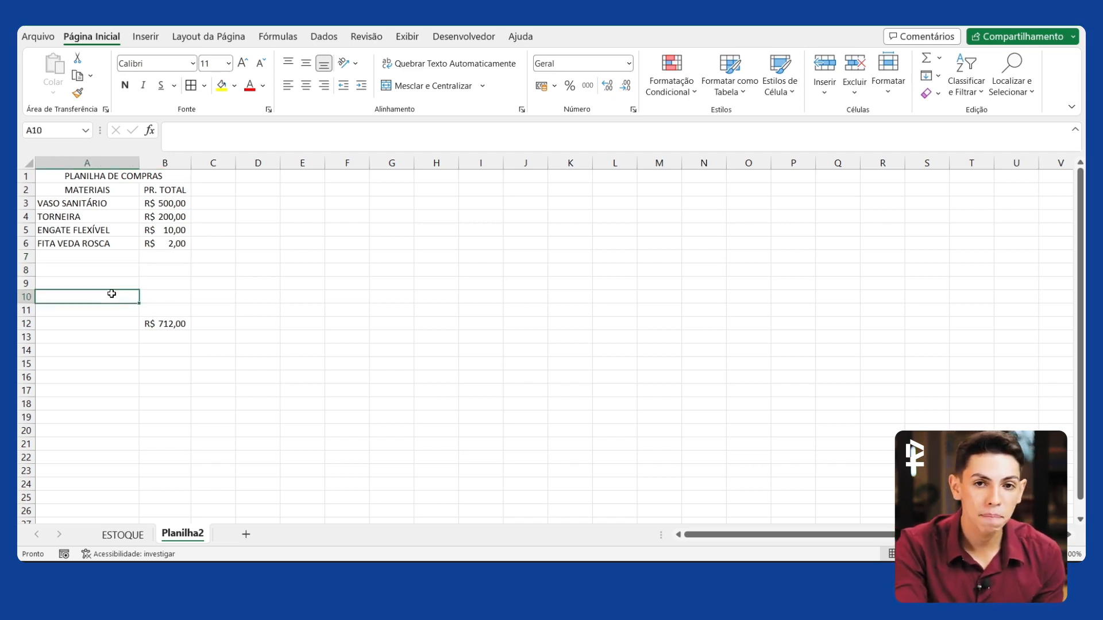
click(109, 308)
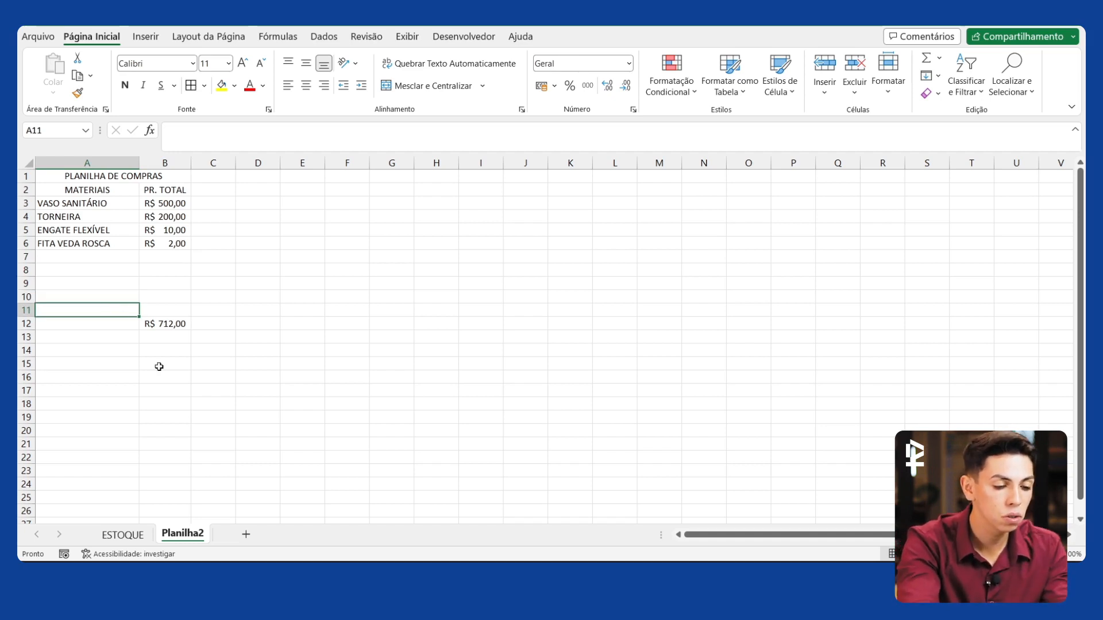
Add a DESCONTO label in cell A10 with a discount of 10 in cell B10.
key(Up)
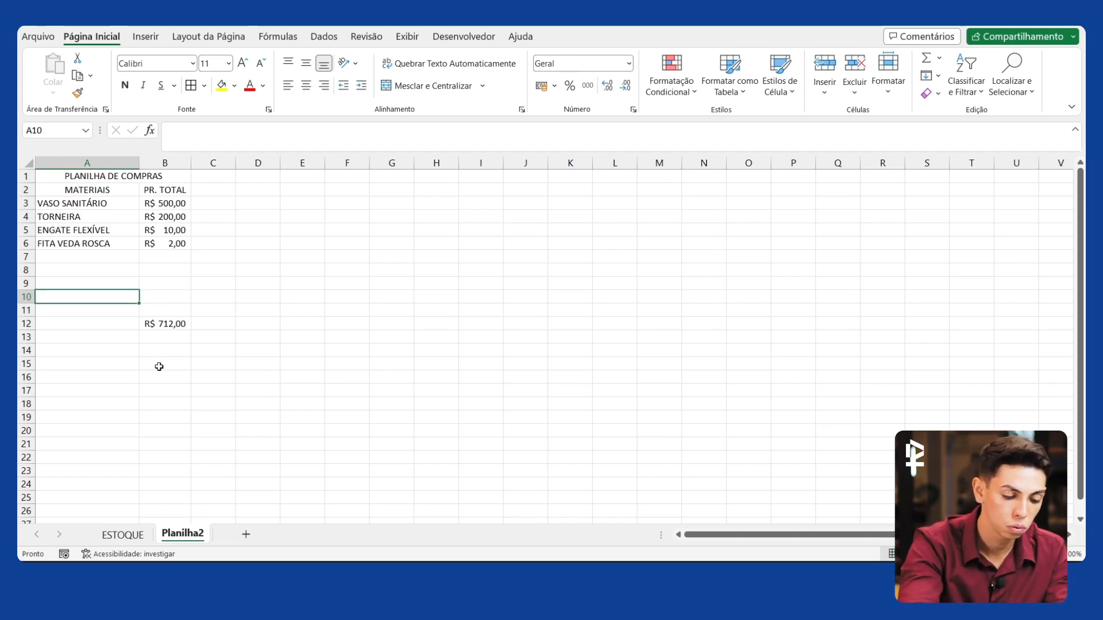
text(DESCONTO)
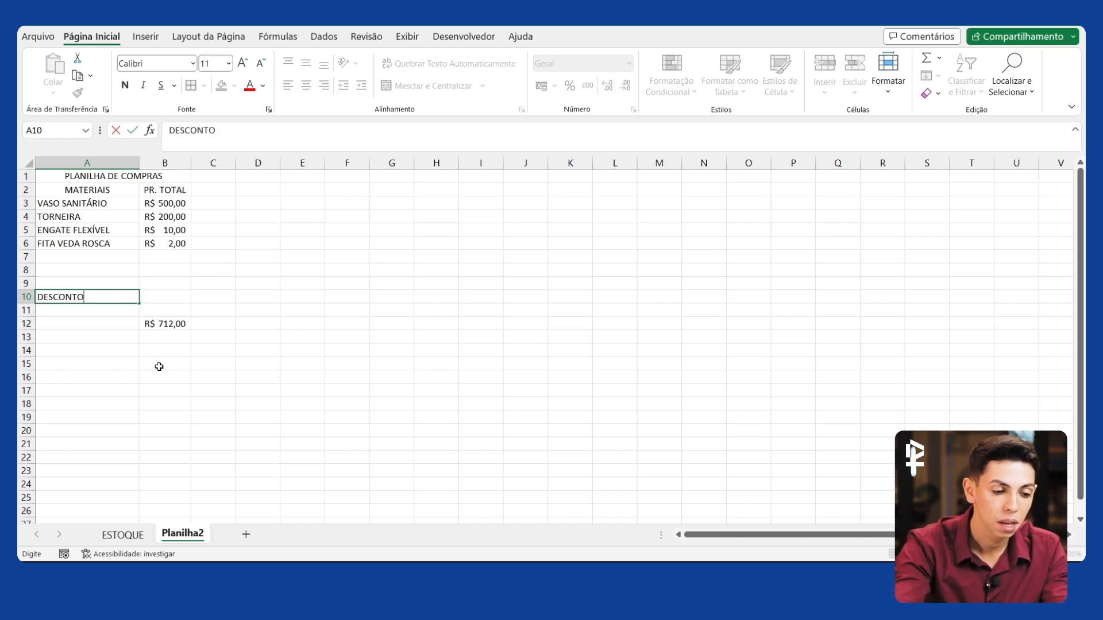
key(Tab)
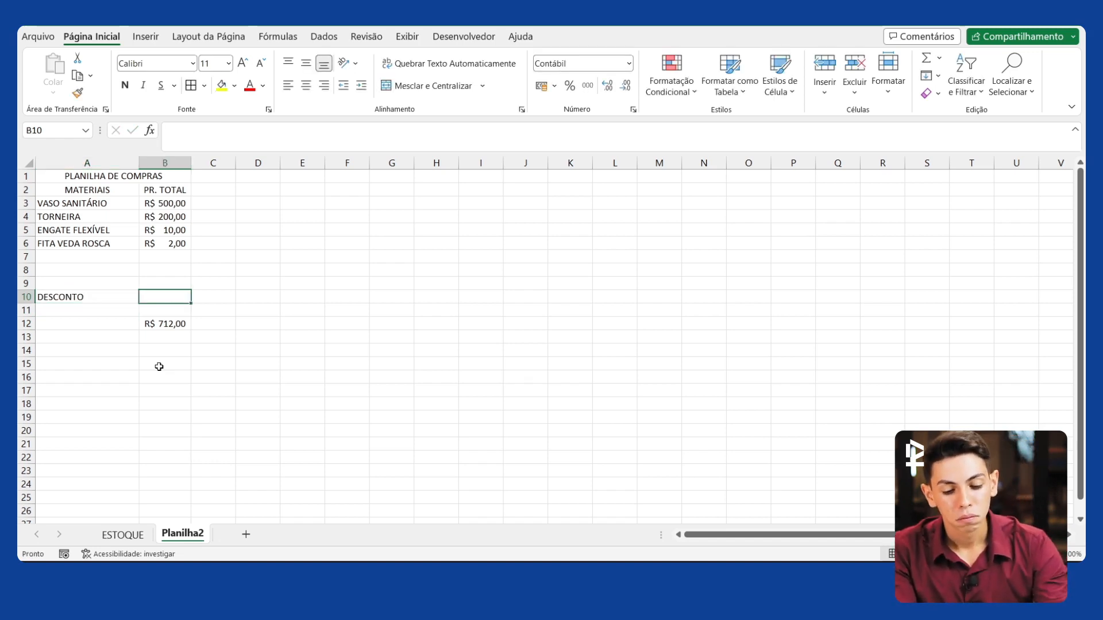
text(10)
key(Return)
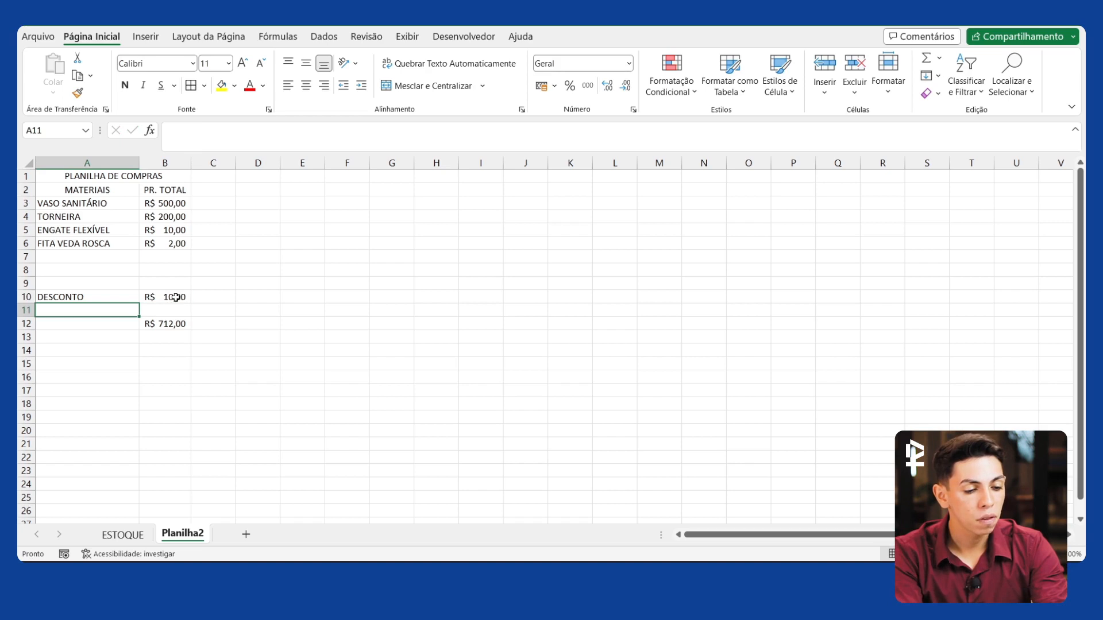
click(198, 285)
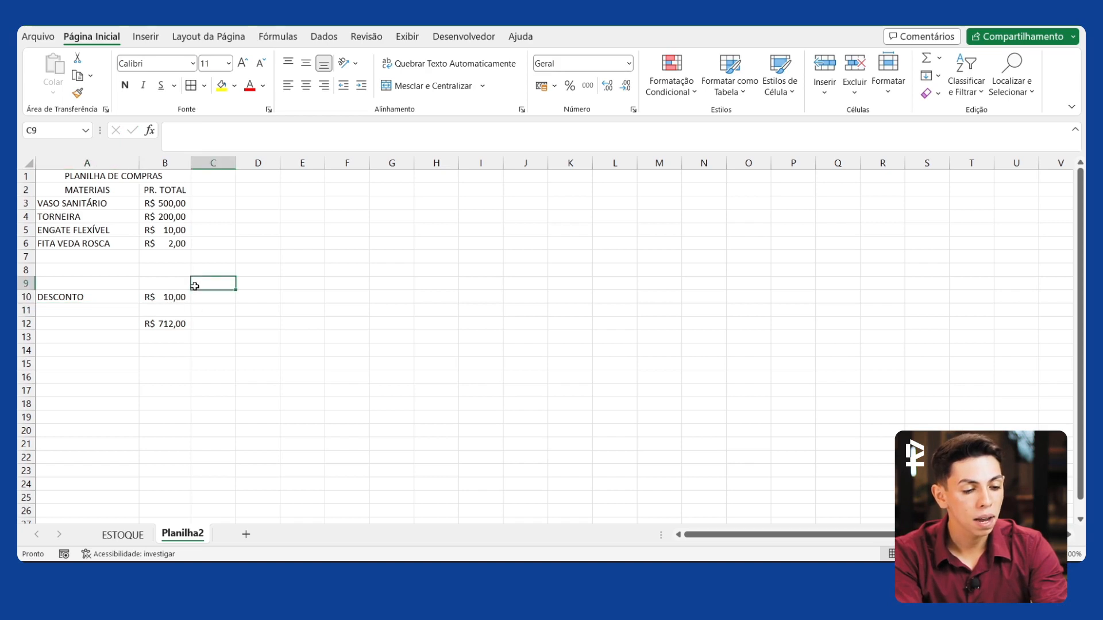
Subtract the discount from the total in cell B12 using the formula =B3+B4+B5+B6-B10.
click(171, 322)
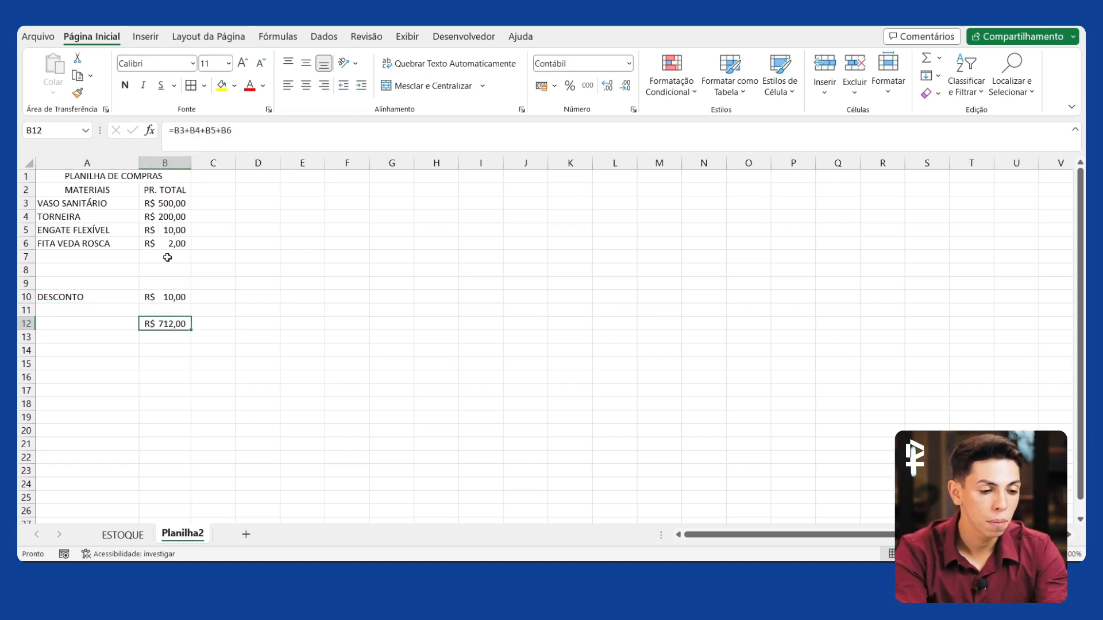
click(189, 142)
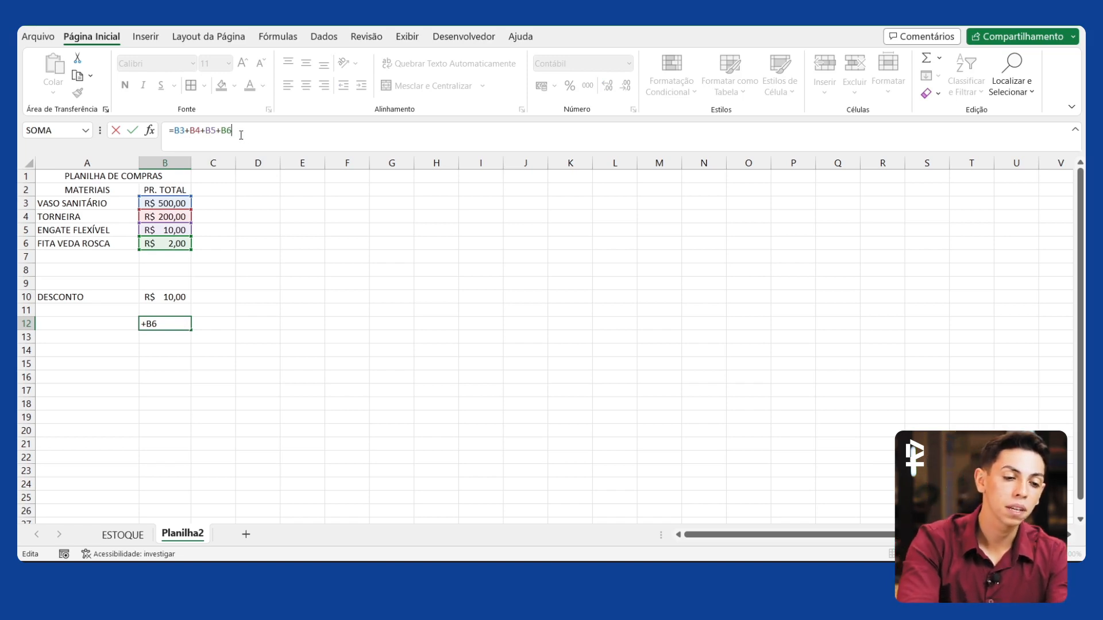
text(-)
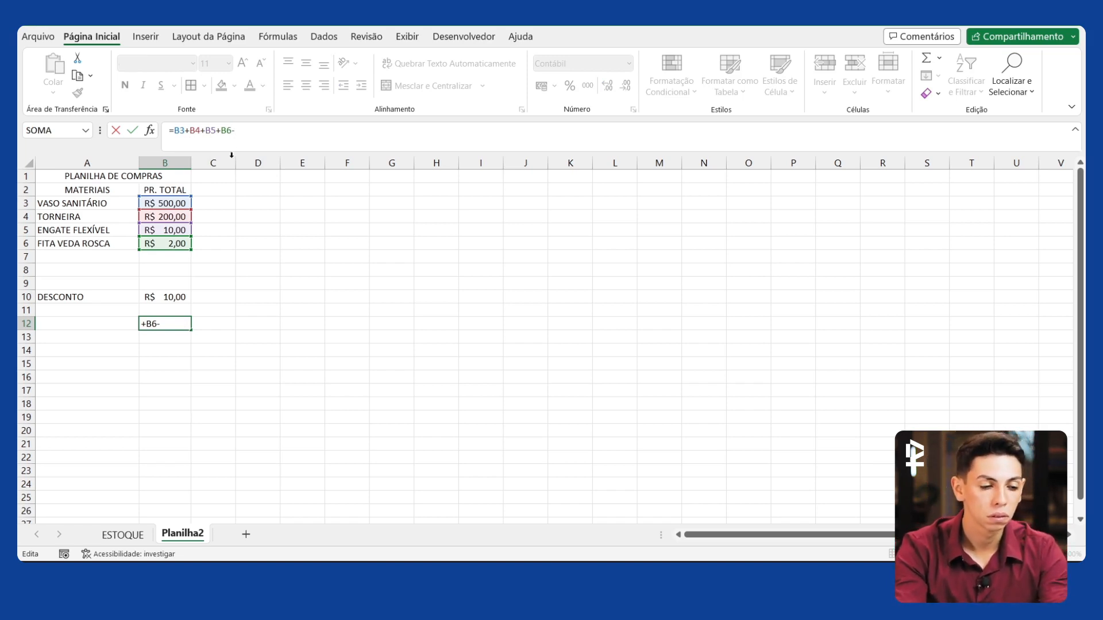
click(169, 297)
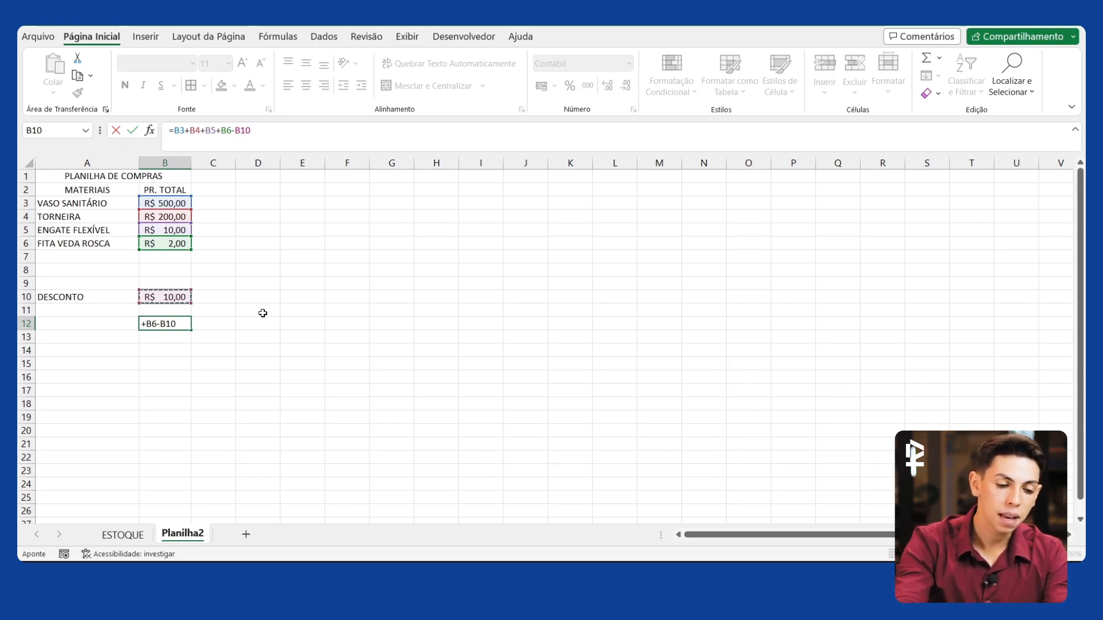
key(Return)
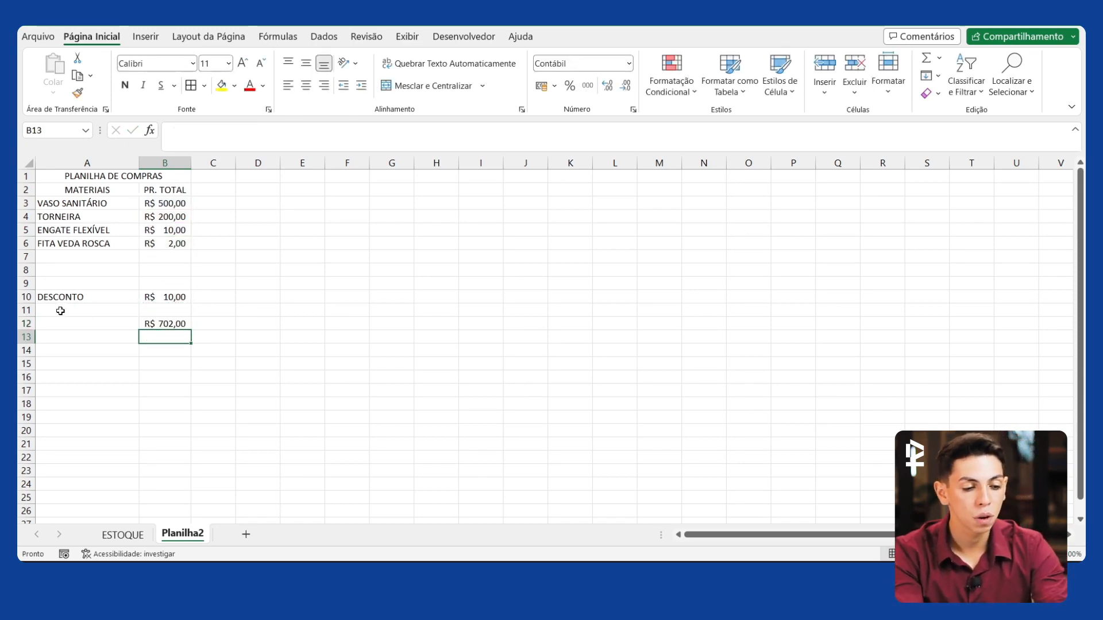
click(169, 323)
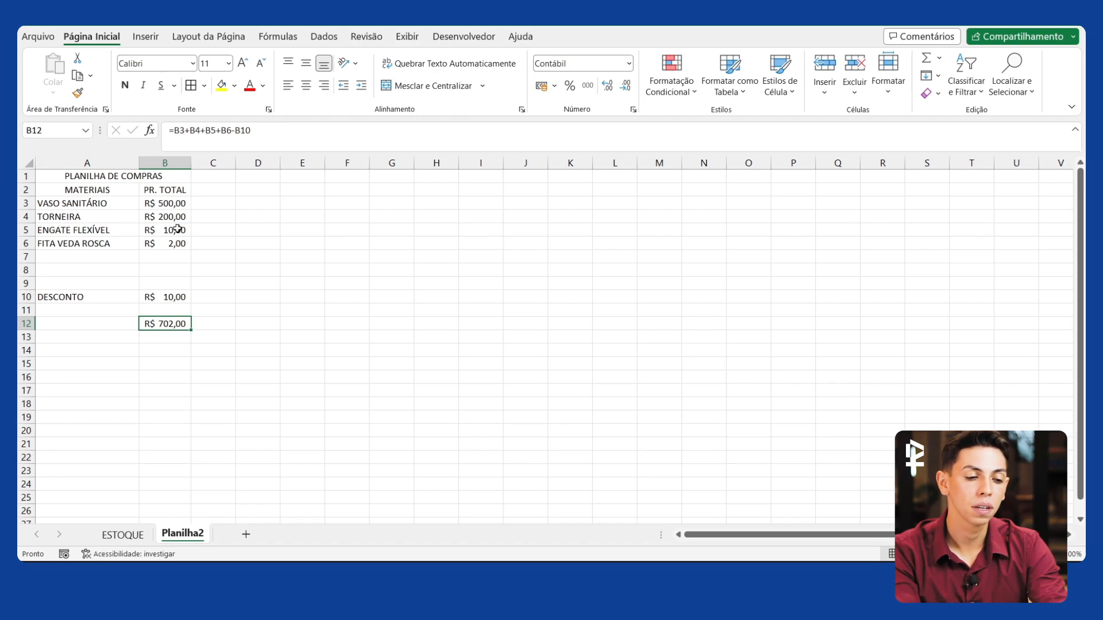
click(178, 295)
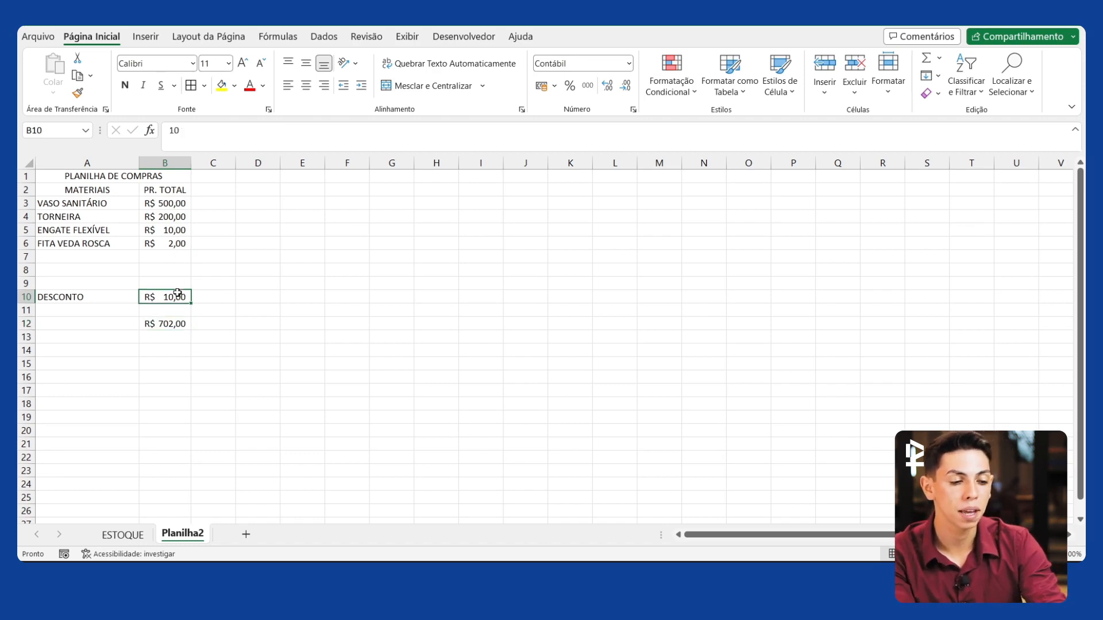
Label the total row by entering TOTAL in cell A12.
click(105, 324)
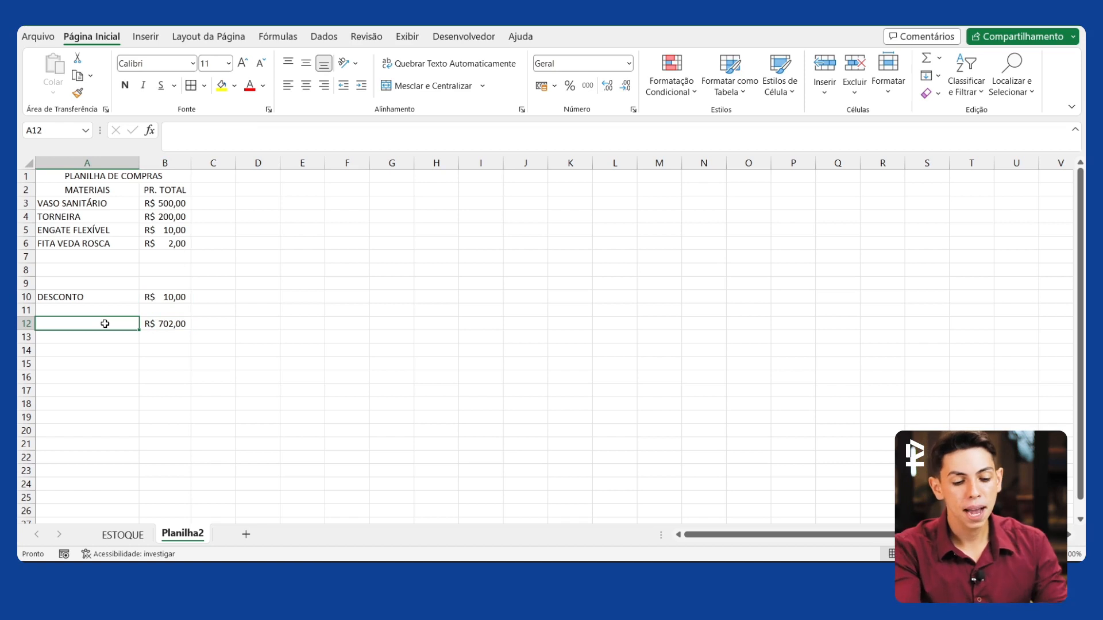
text(TOTAL)
key(Return)
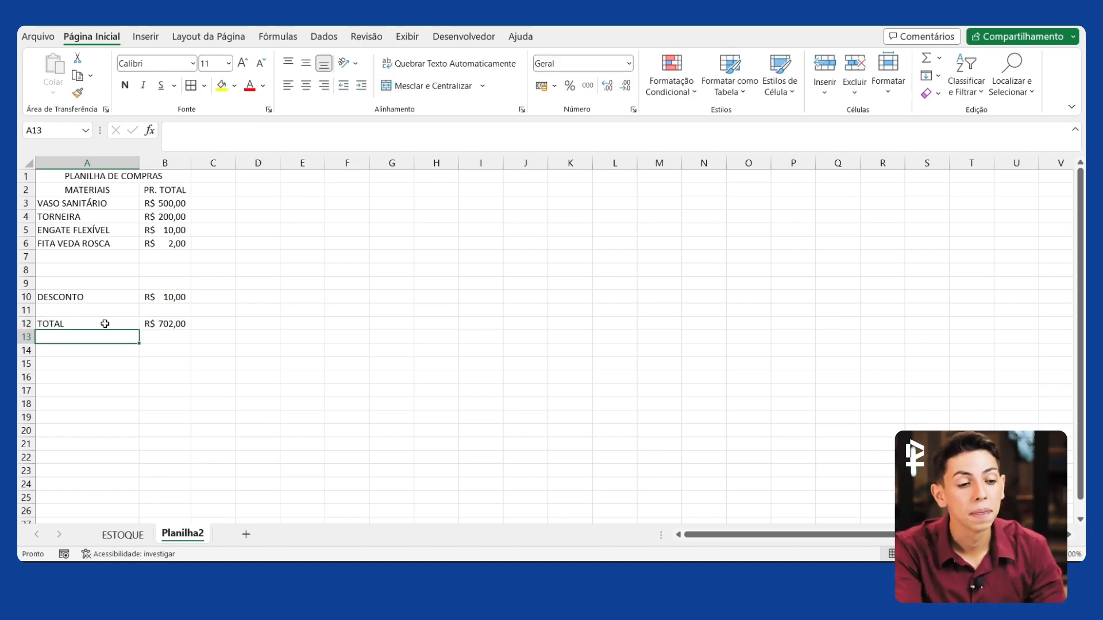
click(232, 282)
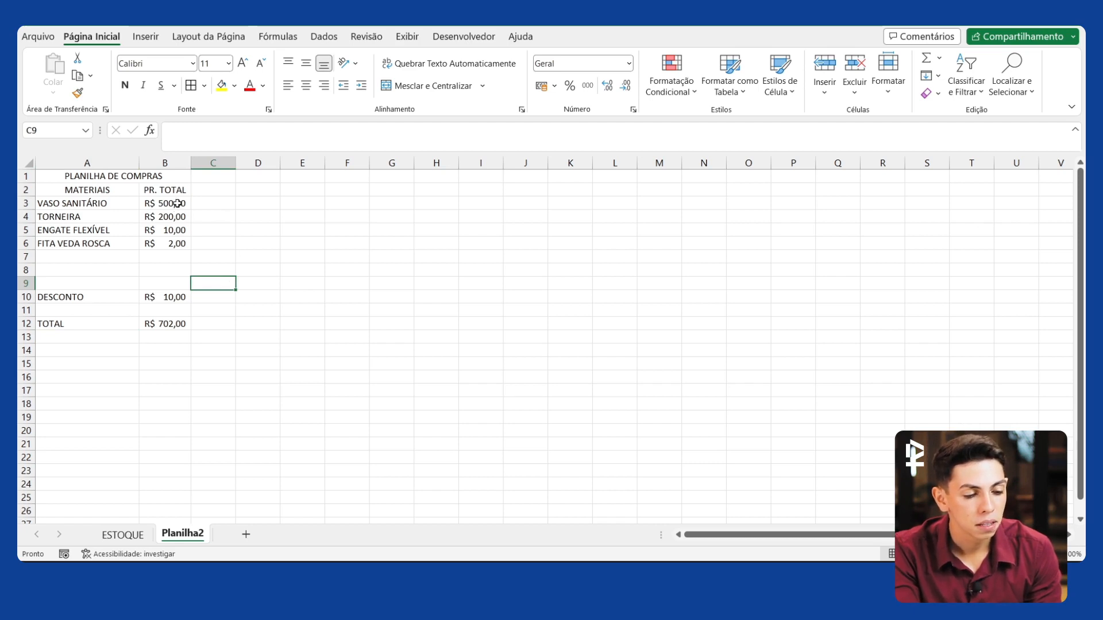
Check the quick sums of the price ranges B3:B7 and B4:B5 by selecting them.
drag(178, 203, 168, 255)
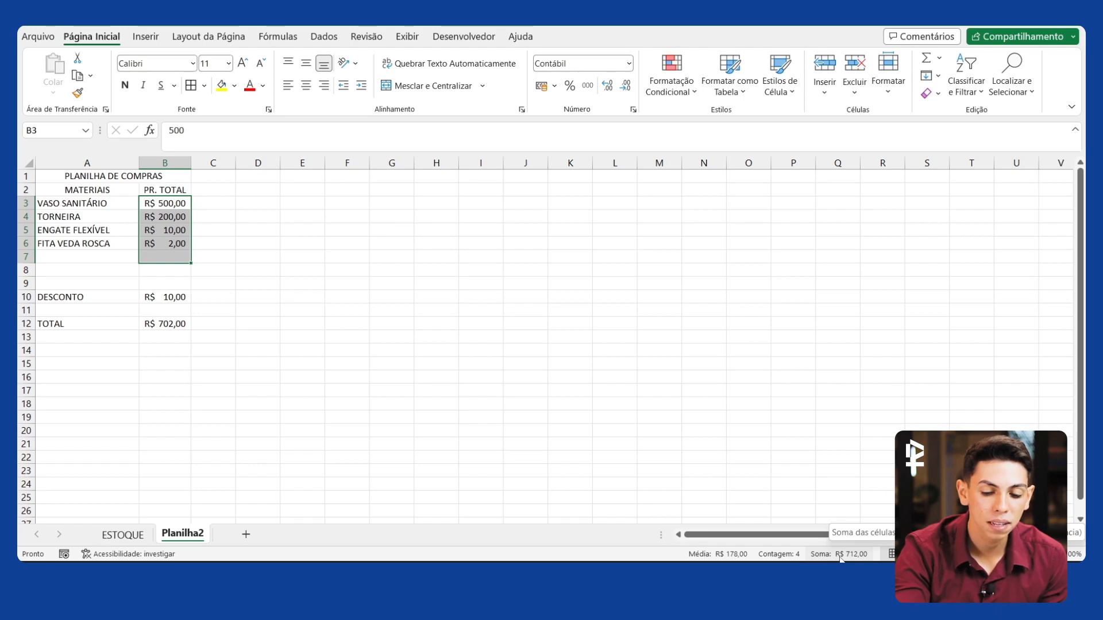
click(594, 367)
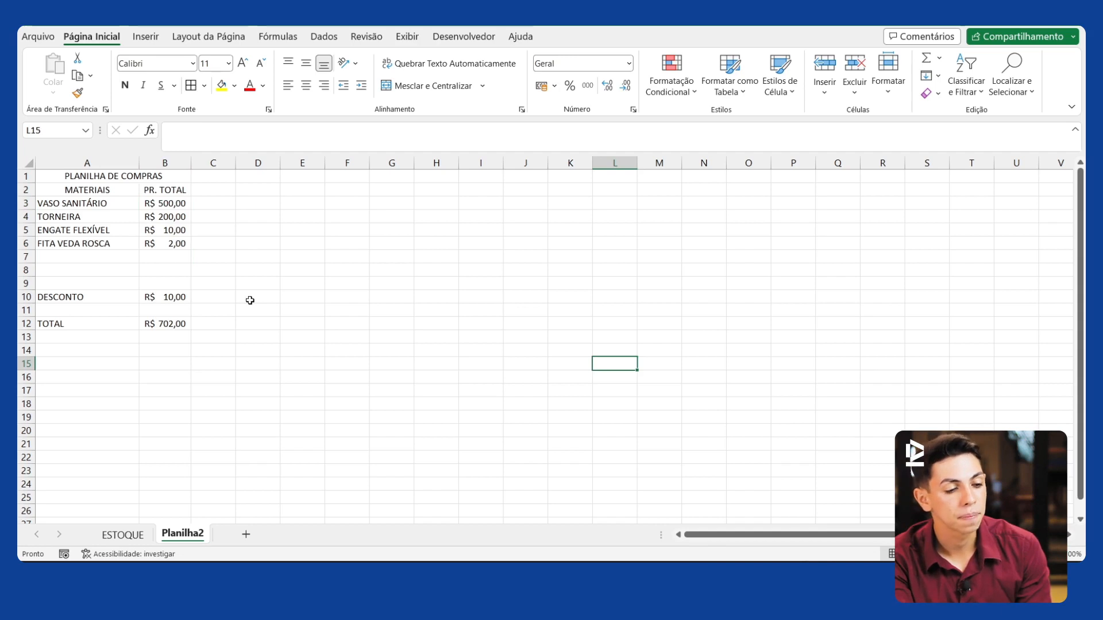
click(178, 231)
drag(179, 231, 180, 216)
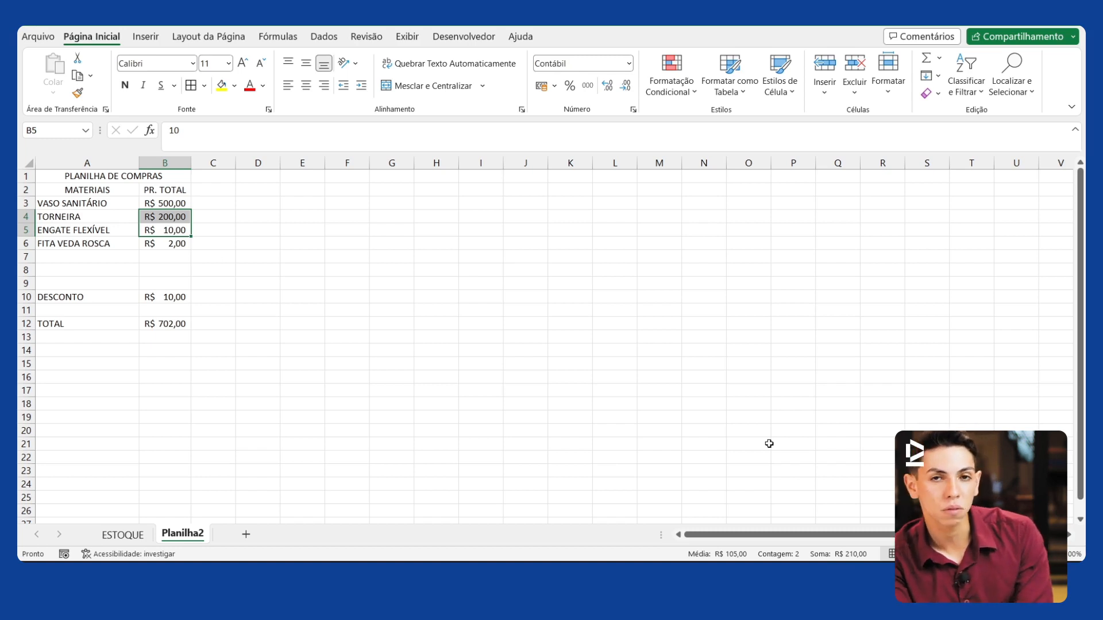
click(608, 393)
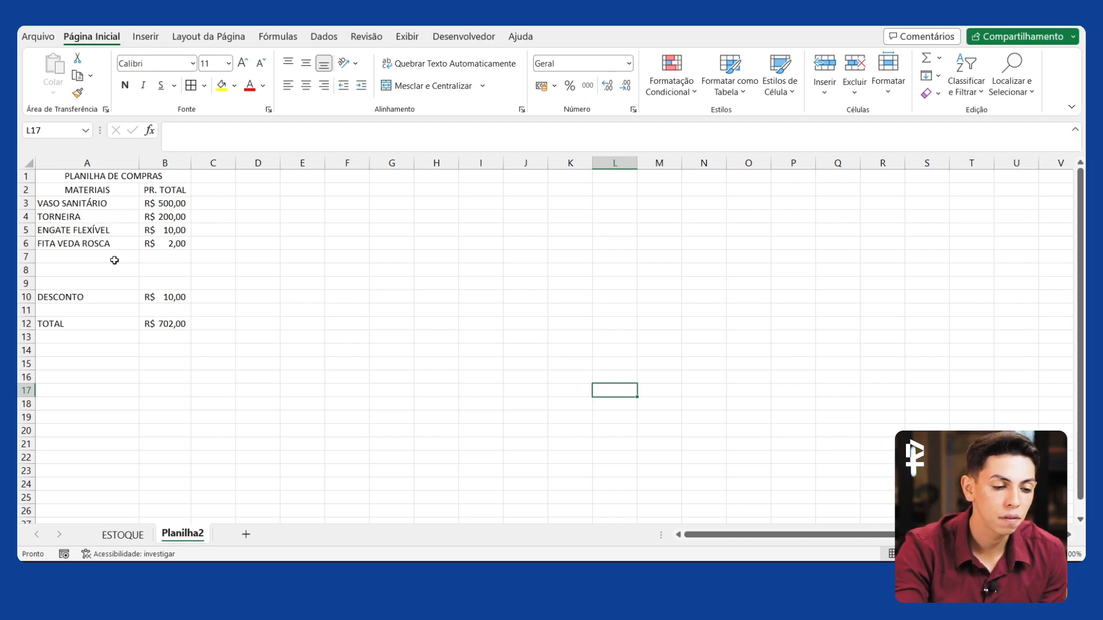
Replace the formula in cell B12 with the SOMA function over the price range B3:B9.
click(160, 333)
click(167, 324)
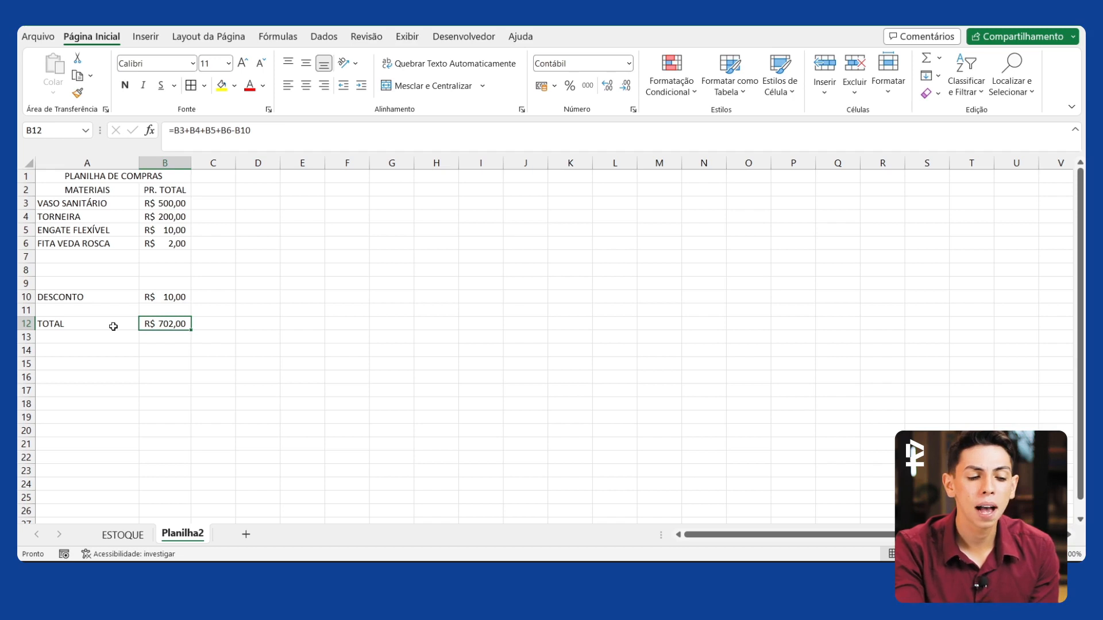
click(185, 287)
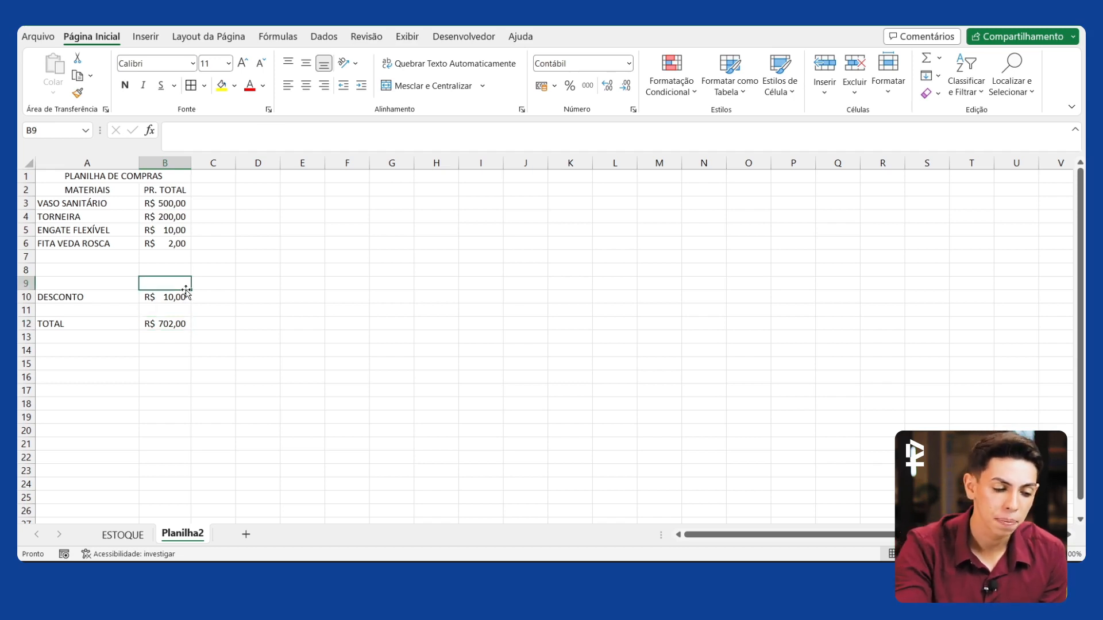
click(184, 296)
click(170, 323)
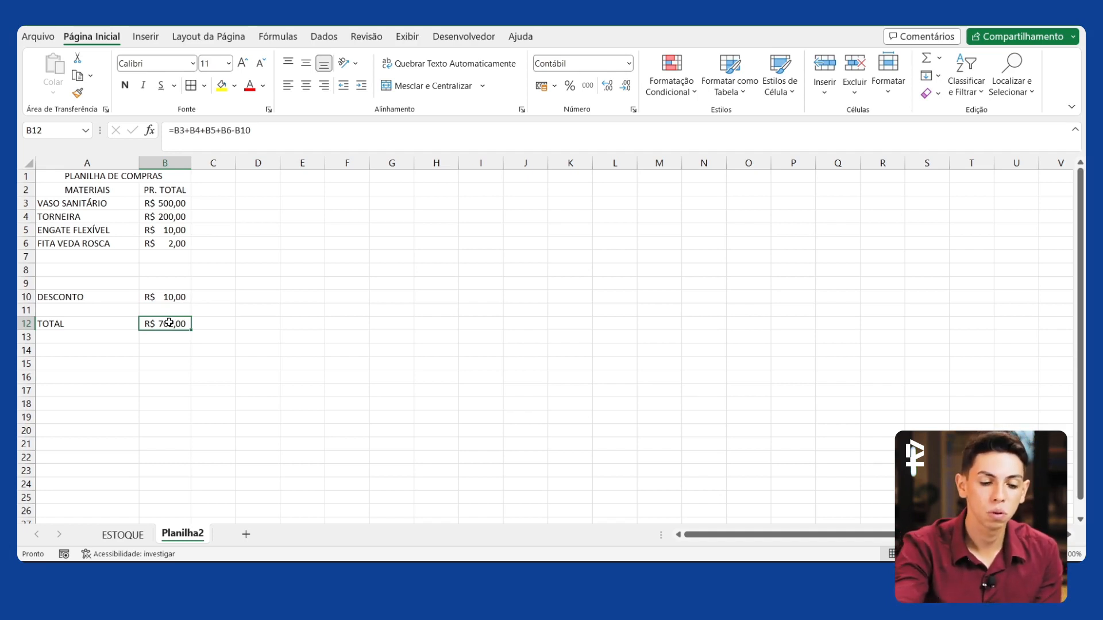
key(Delete)
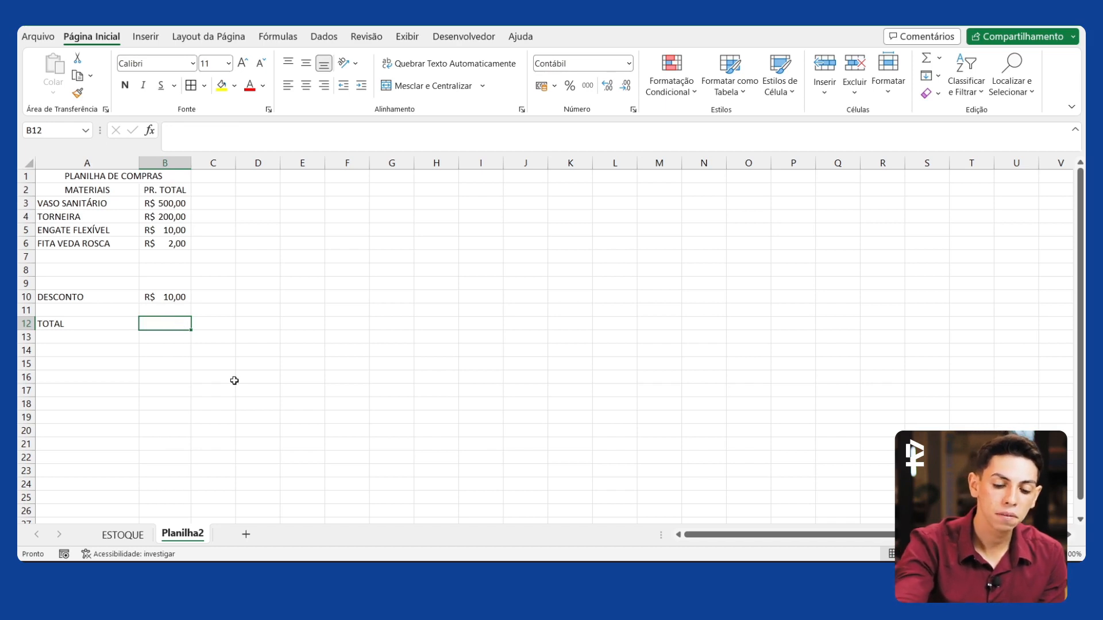
text(=)
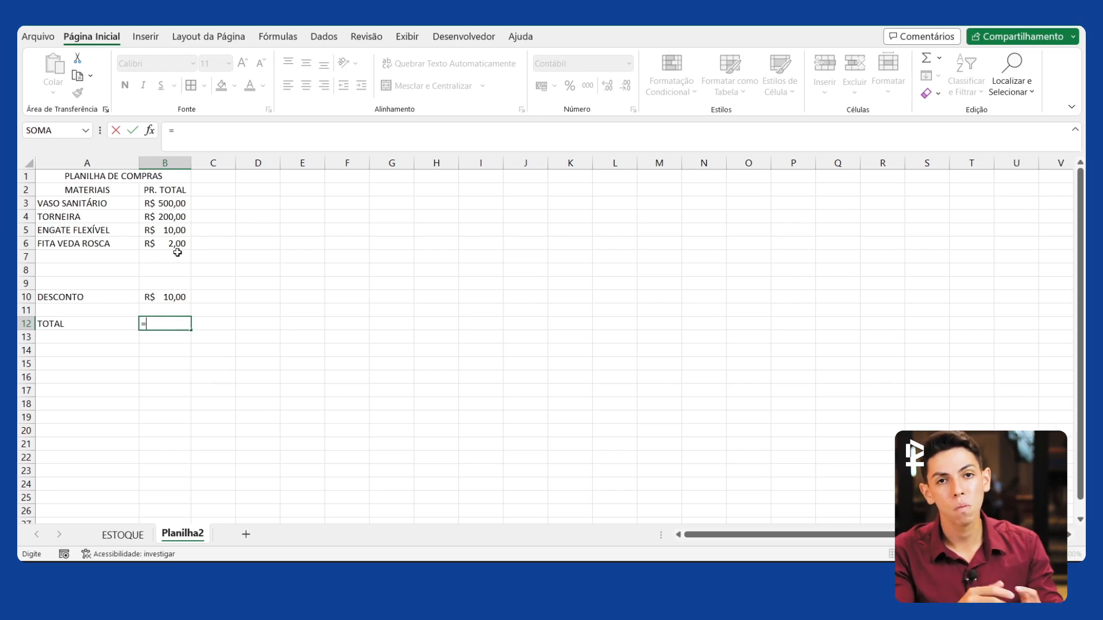
text(SOMA)
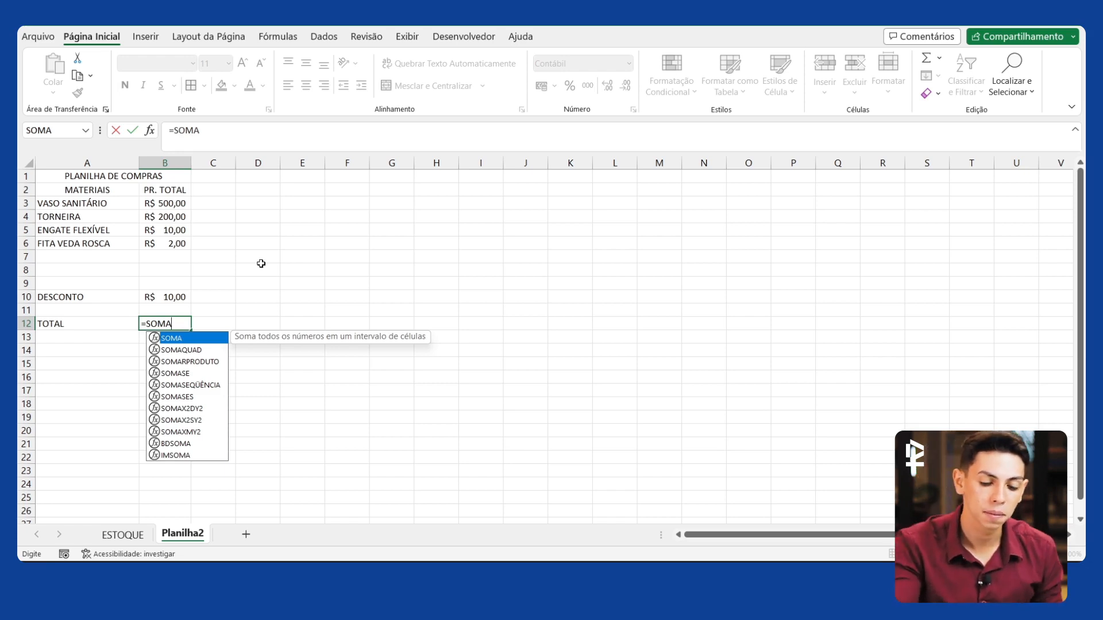
text(()
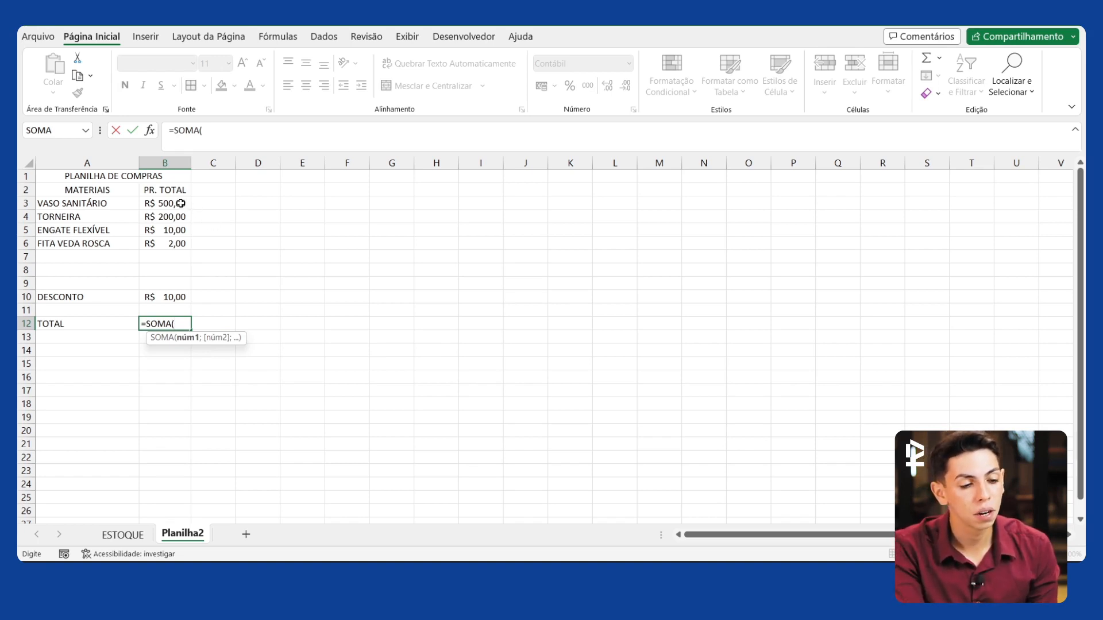
drag(181, 203, 179, 280)
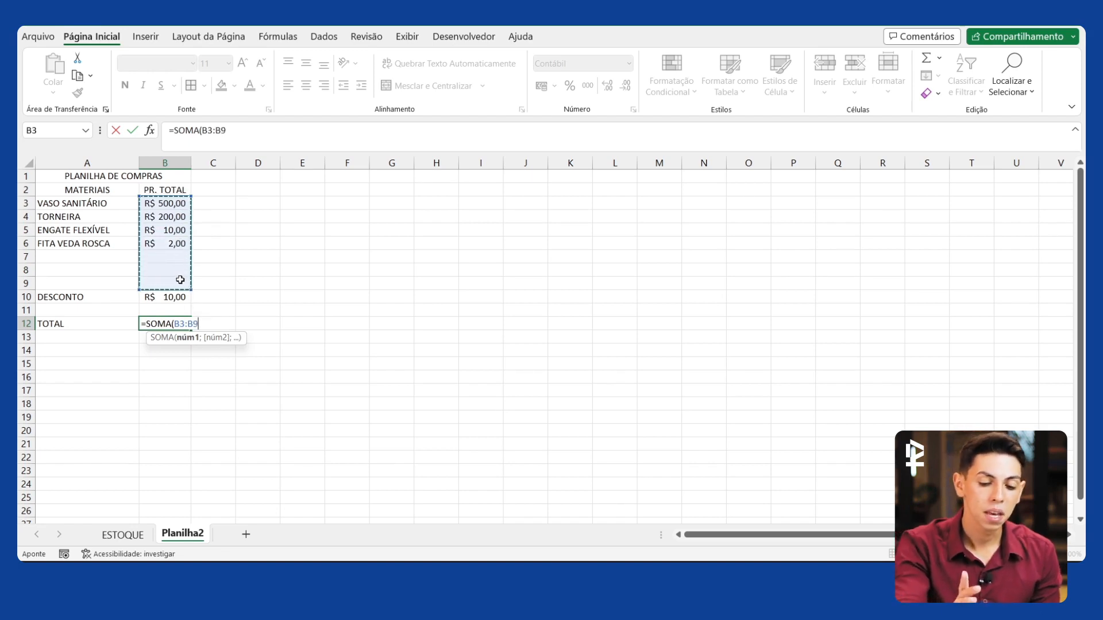
key(Return)
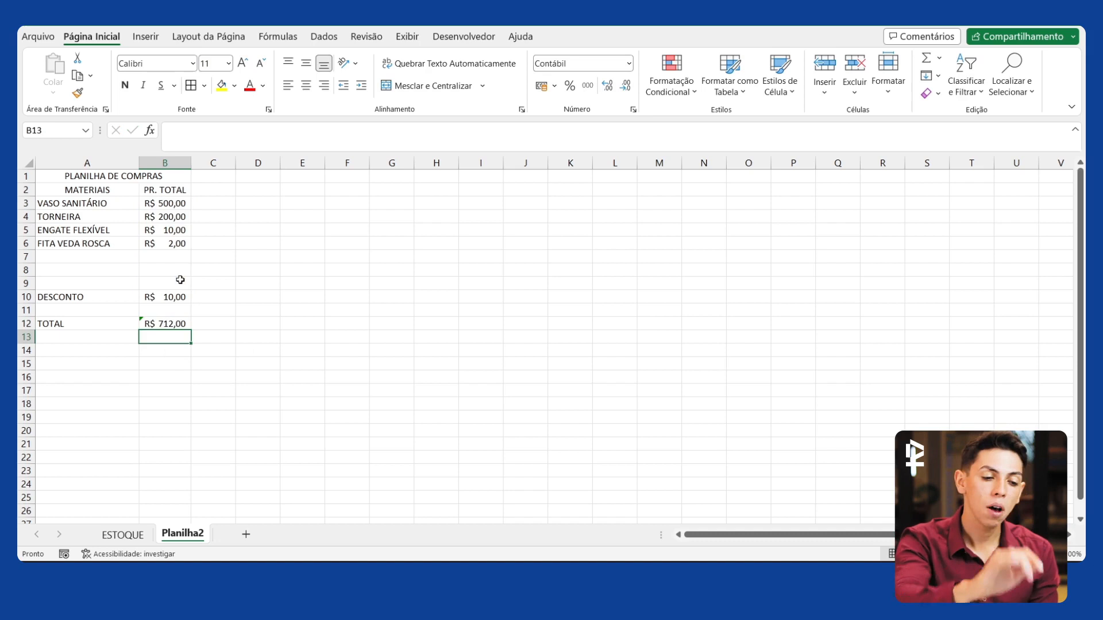
Subtract the discount in B10 from the SOMA total in B12, making the formula =SOMA(B3:B9)-B10.
click(176, 324)
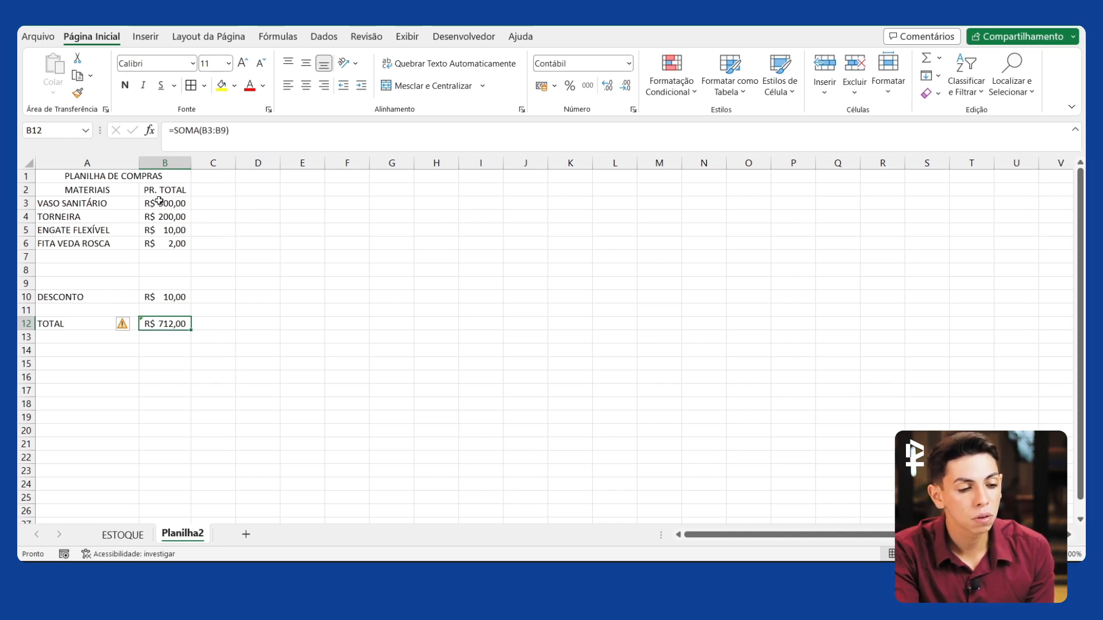
click(265, 145)
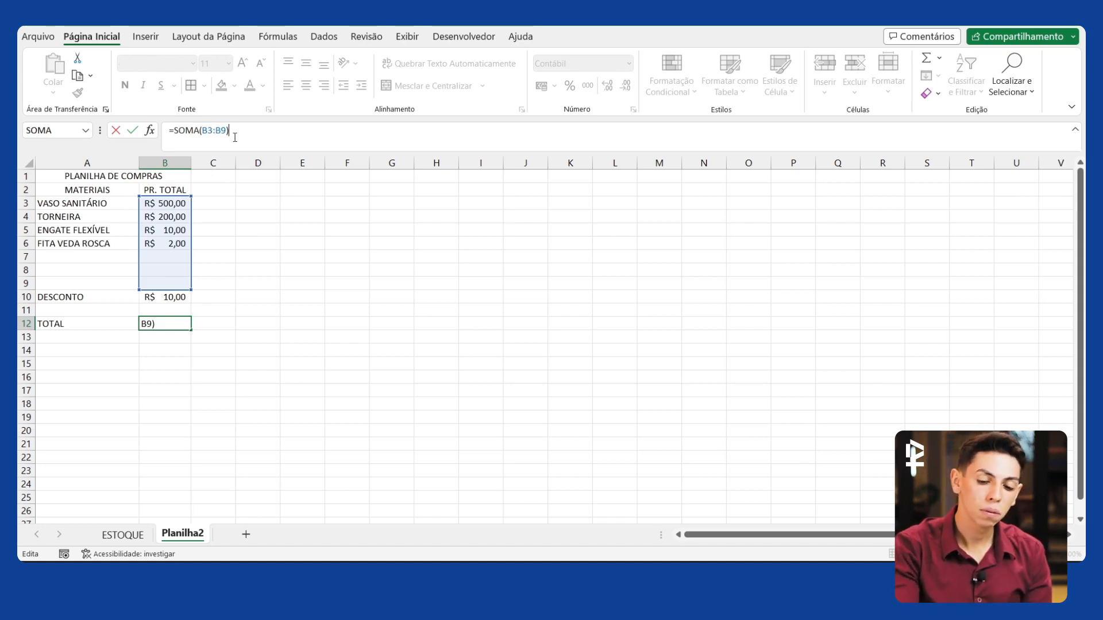
text(-)
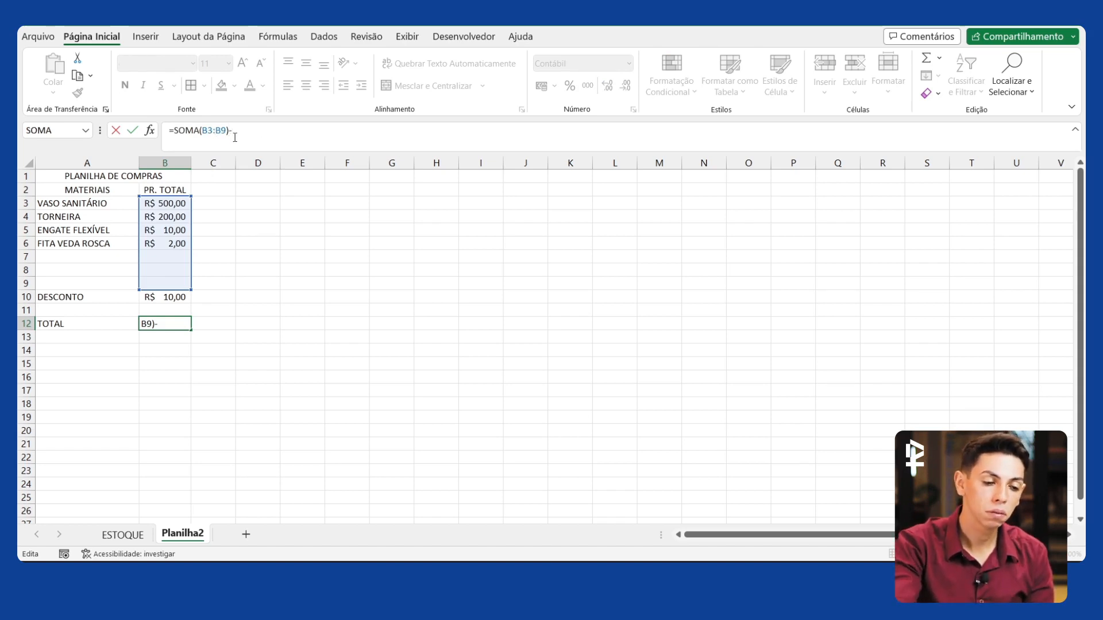
click(181, 296)
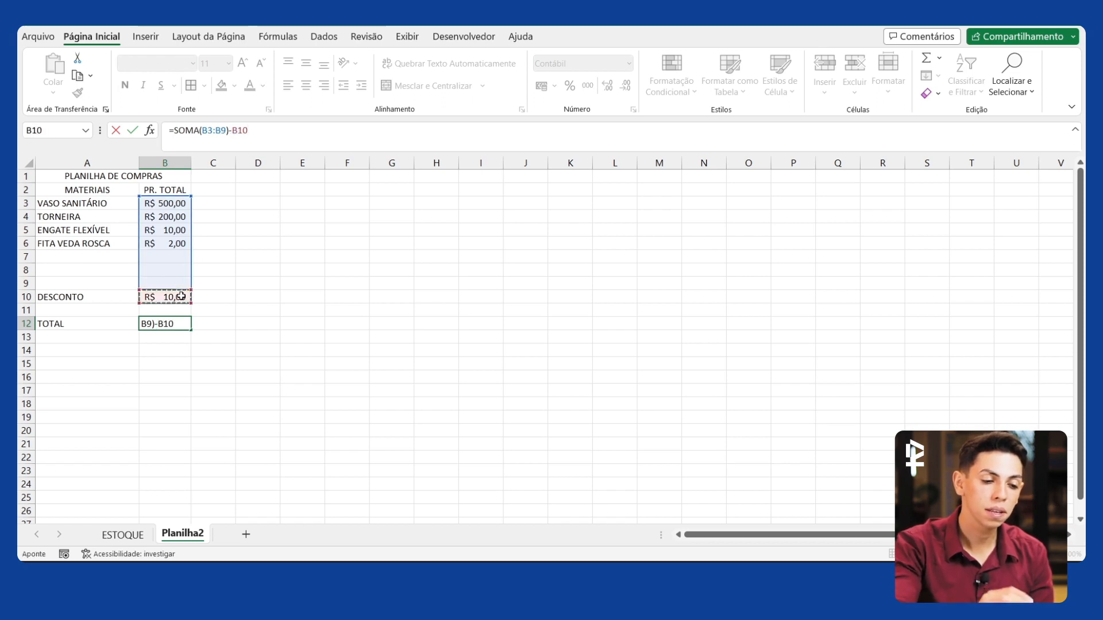
key(Return)
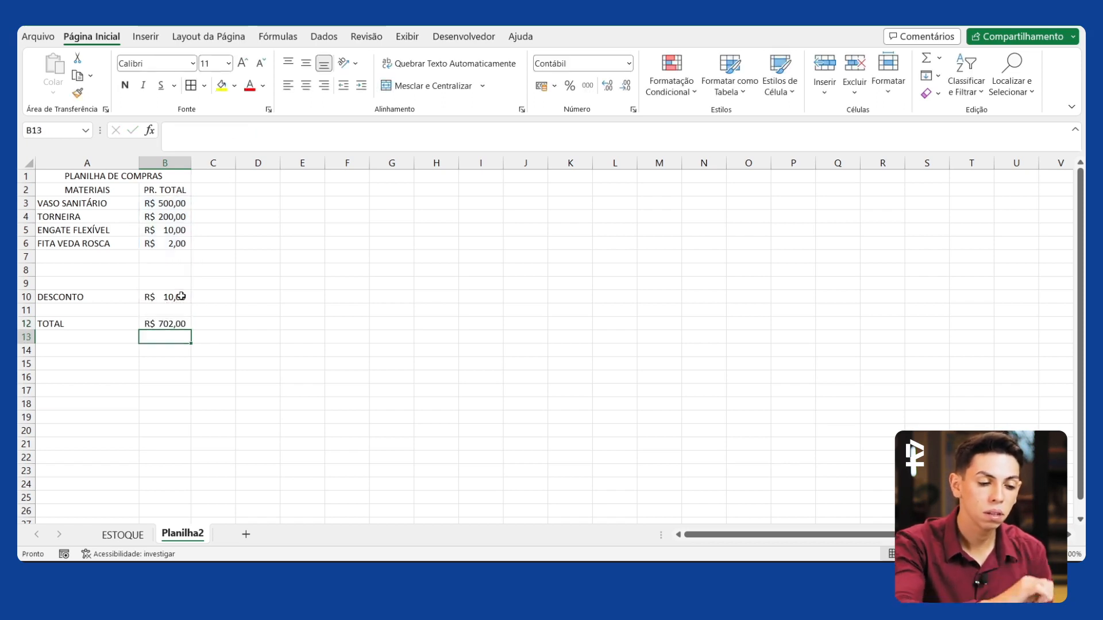
click(225, 378)
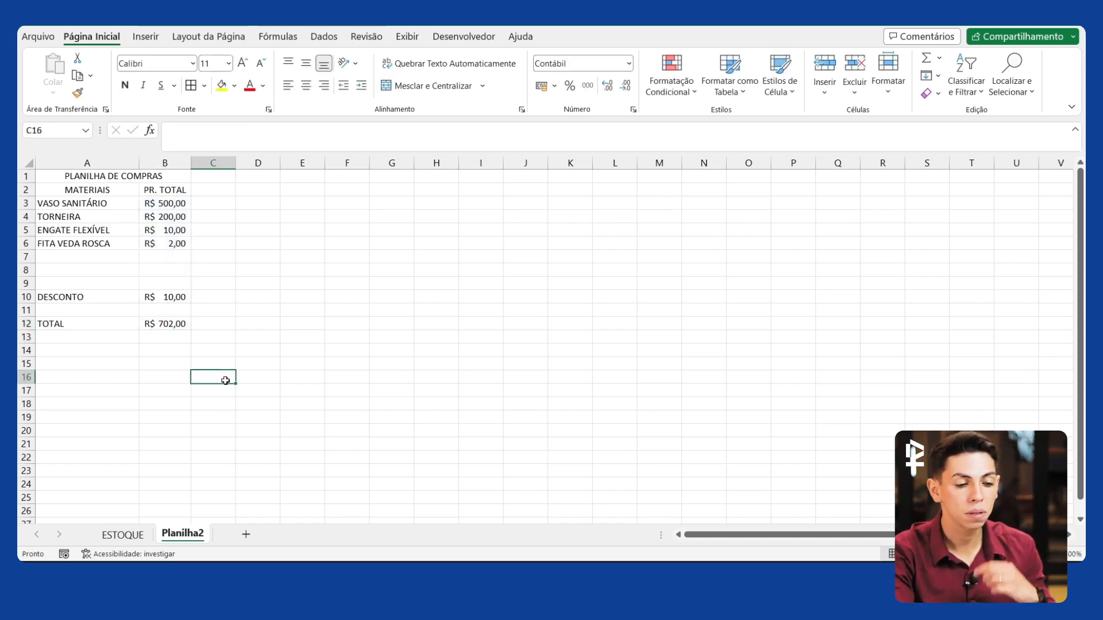
click(184, 324)
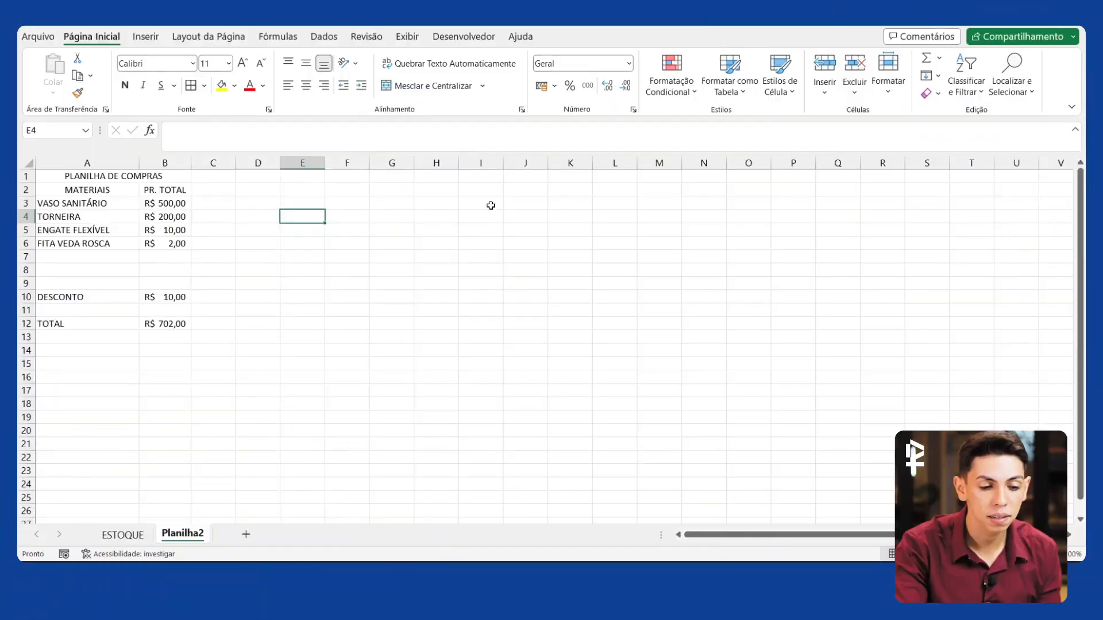
Turn the VASO SANITÁRIO price in cell B3 into the formula =500+50.
click(469, 208)
click(181, 200)
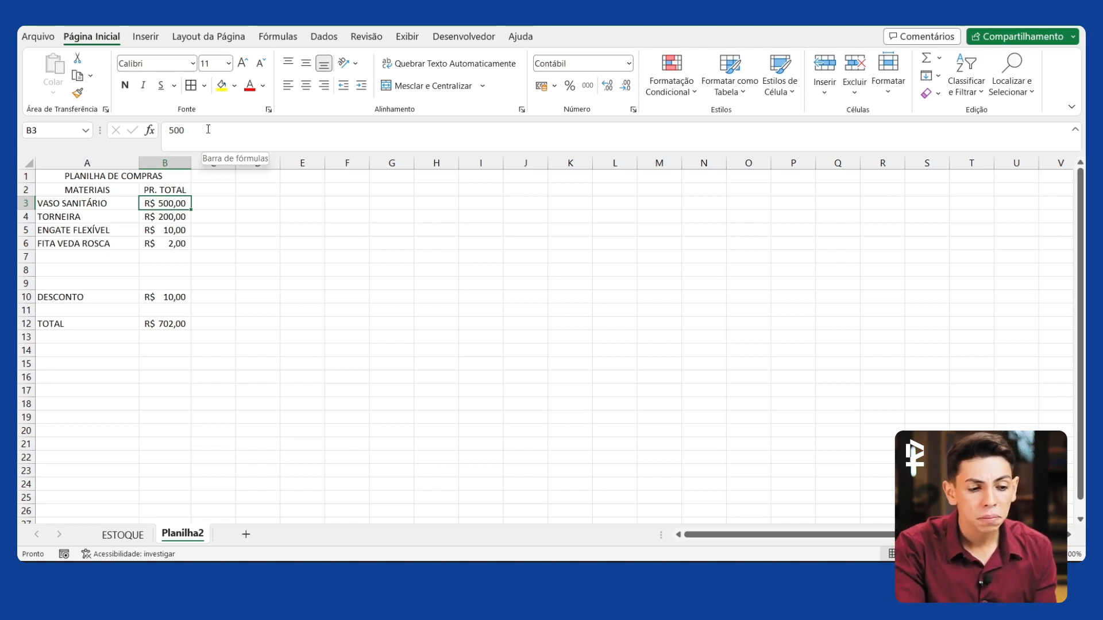
click(170, 129)
text(=)
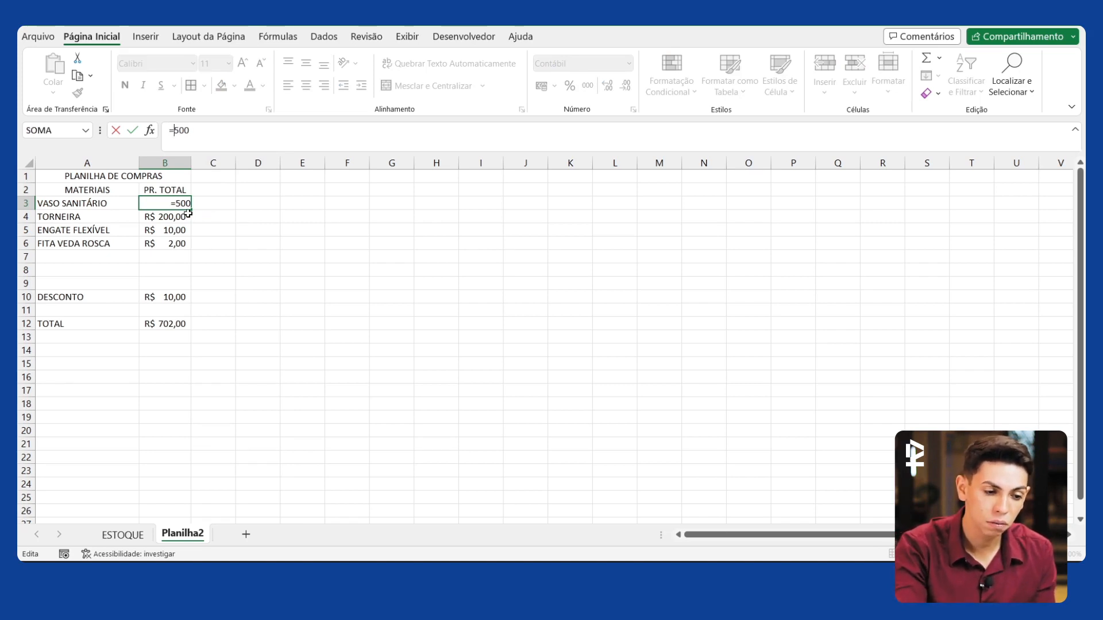
click(228, 141)
text(+)
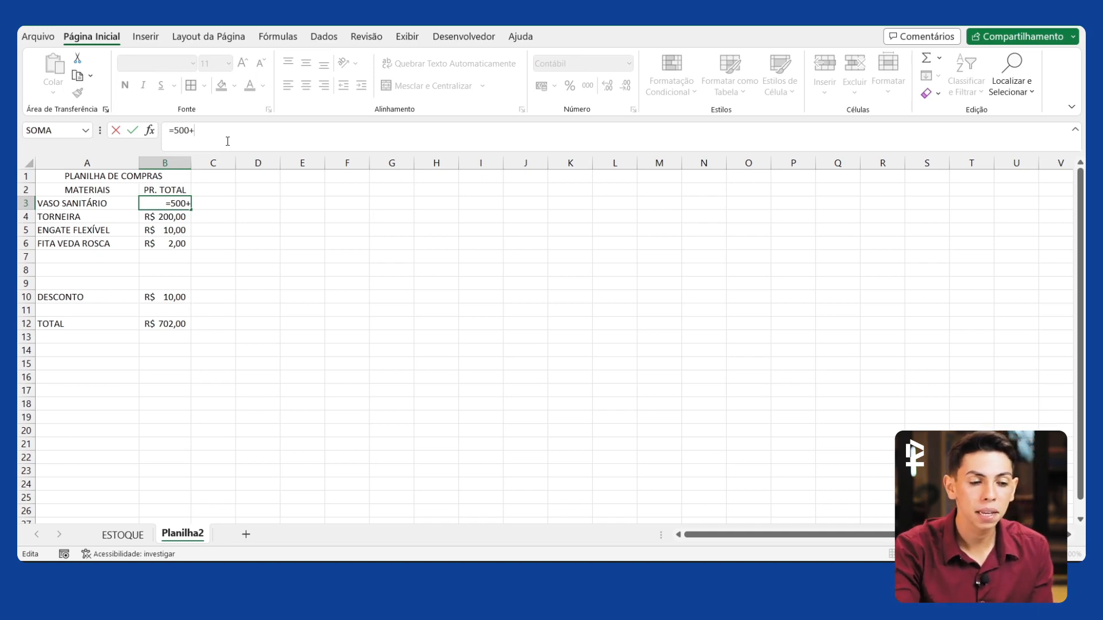
text(50)
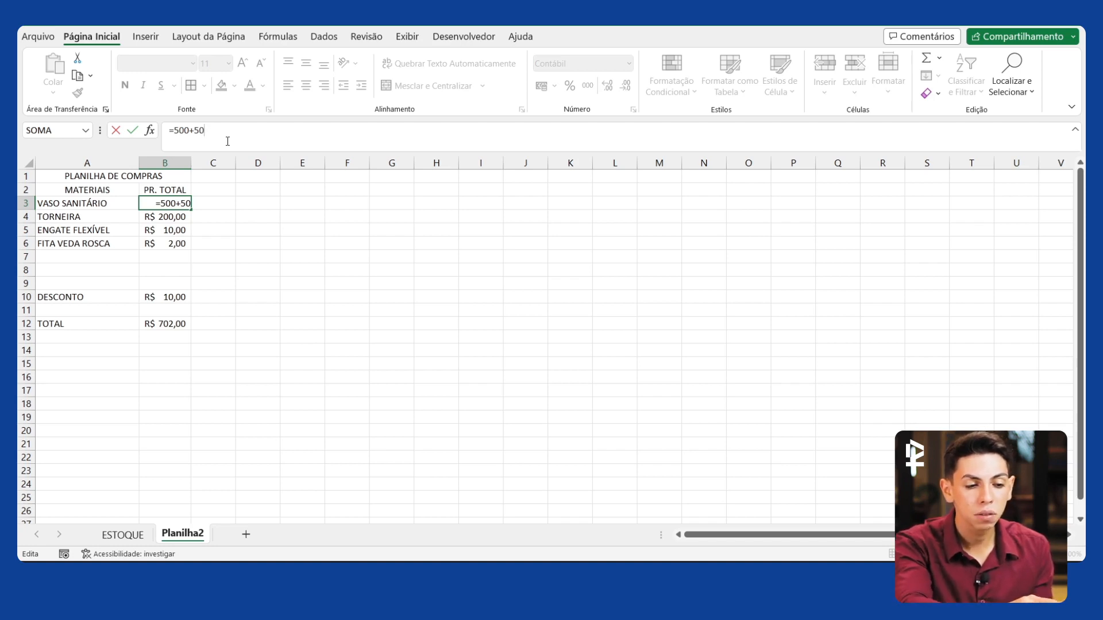
key(Return)
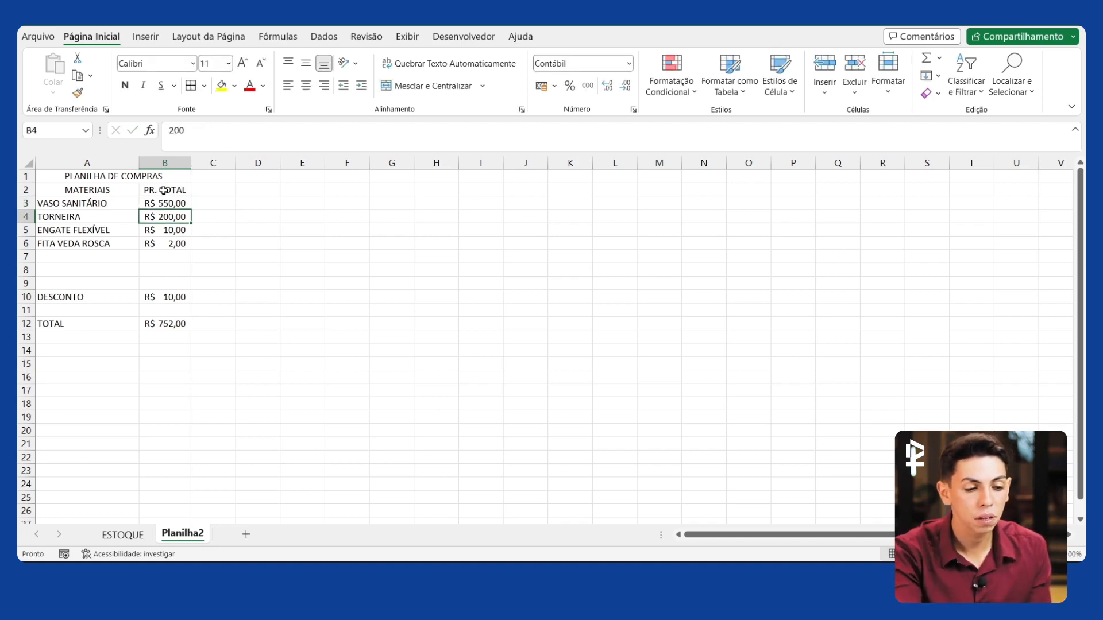
Check the formulas behind the VASO SANITÁRIO price in B3 and the total in B12.
click(166, 201)
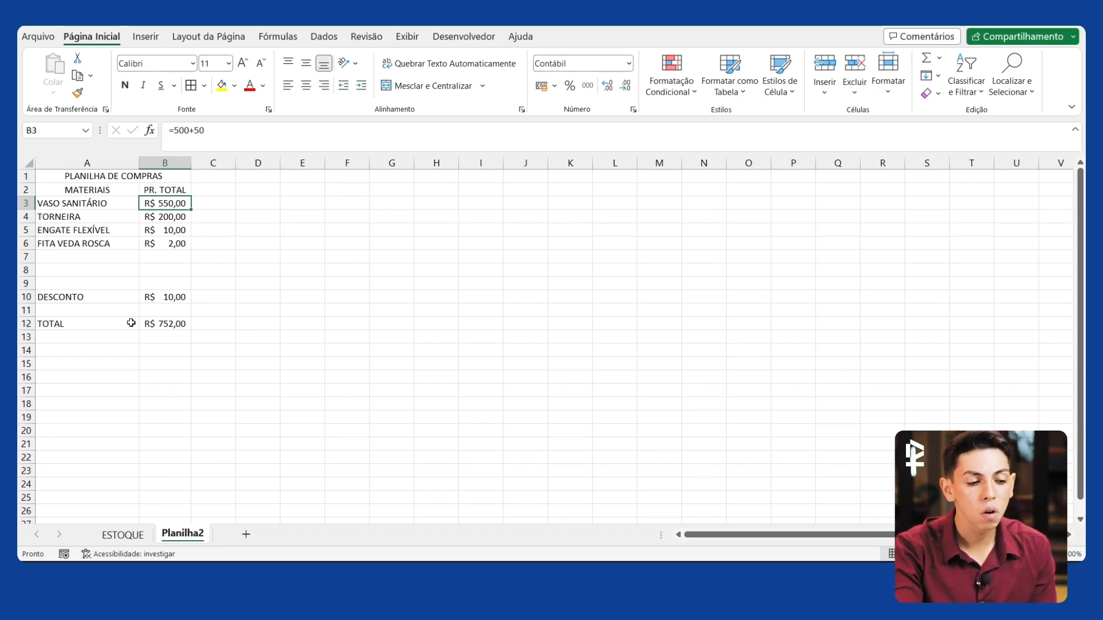
click(111, 321)
click(156, 320)
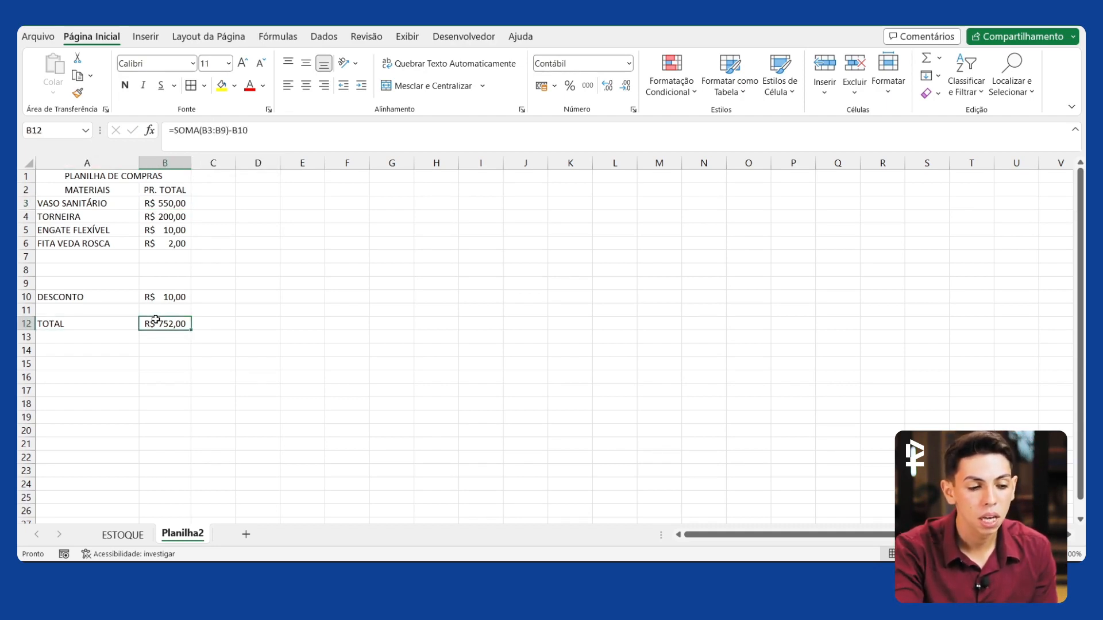
click(174, 205)
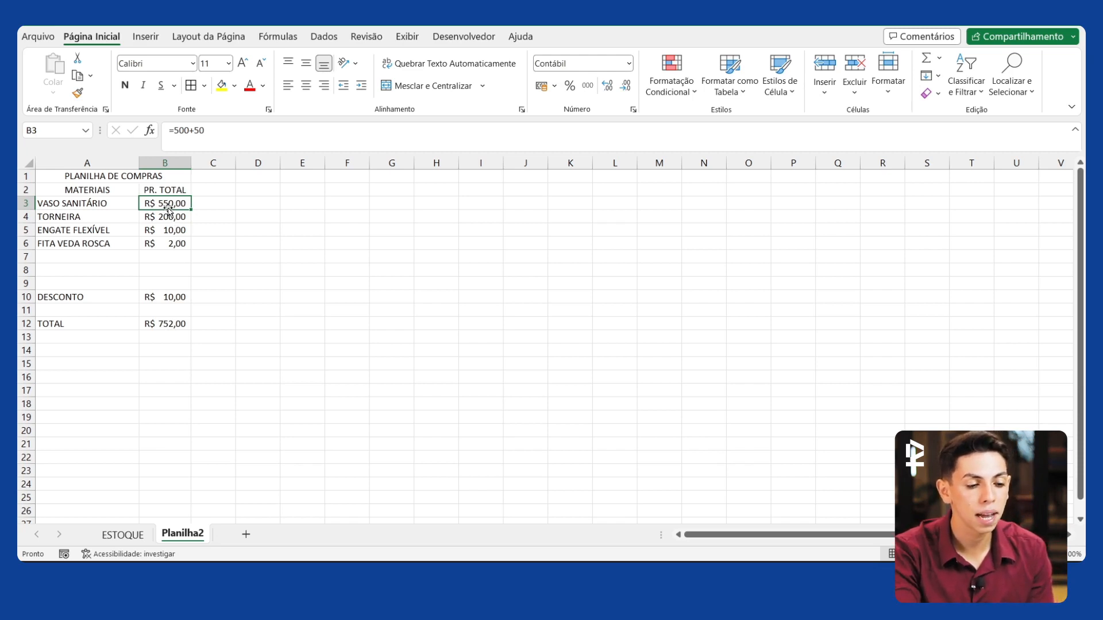
click(176, 313)
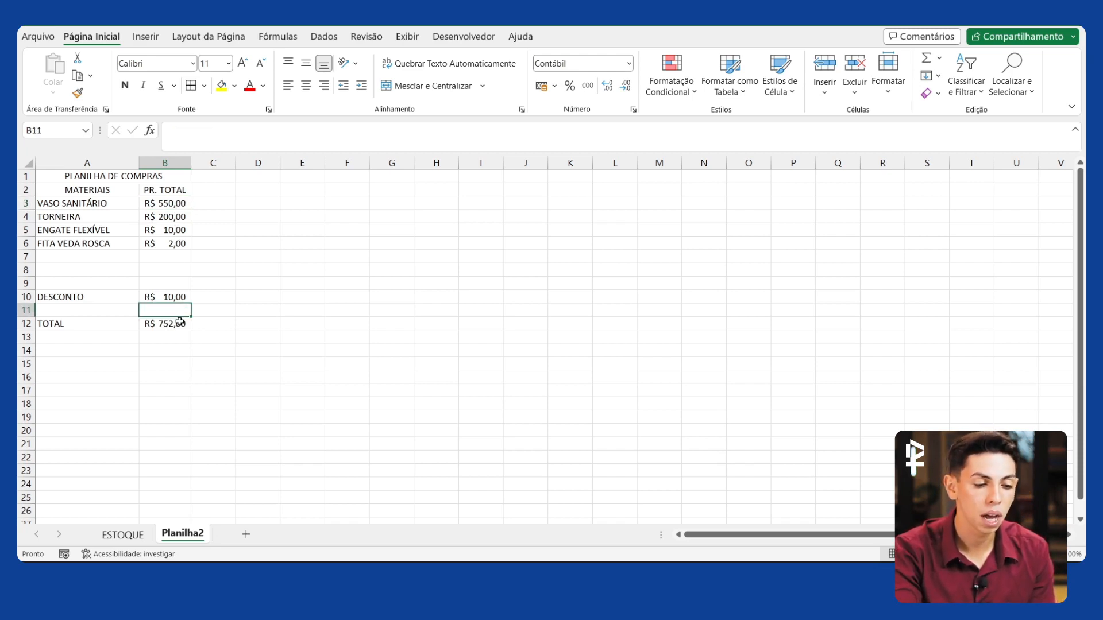
click(179, 323)
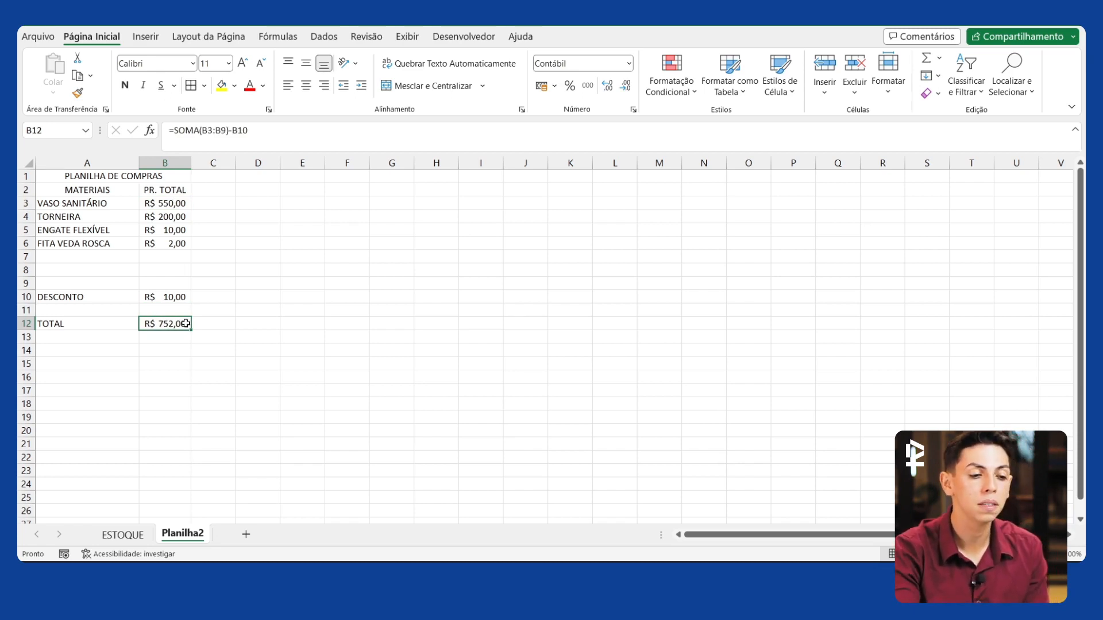
Extend the material name in cell A3 to VASO SANITÁRIO COMPLETO and autofit column A to its contents.
click(123, 203)
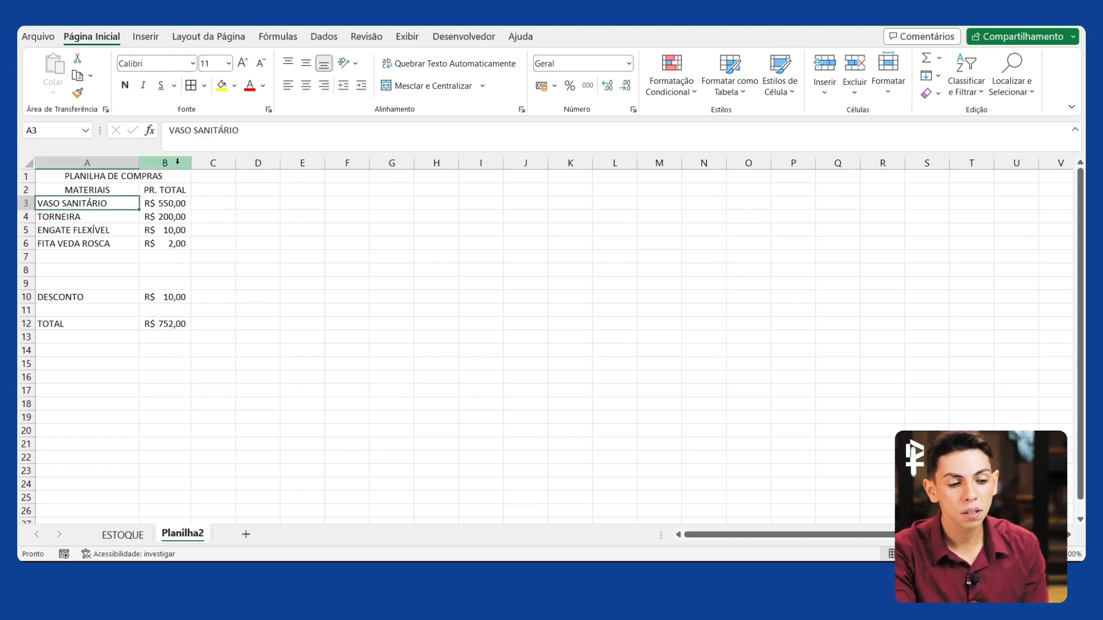
click(270, 140)
text(COMPLETO)
key(Return)
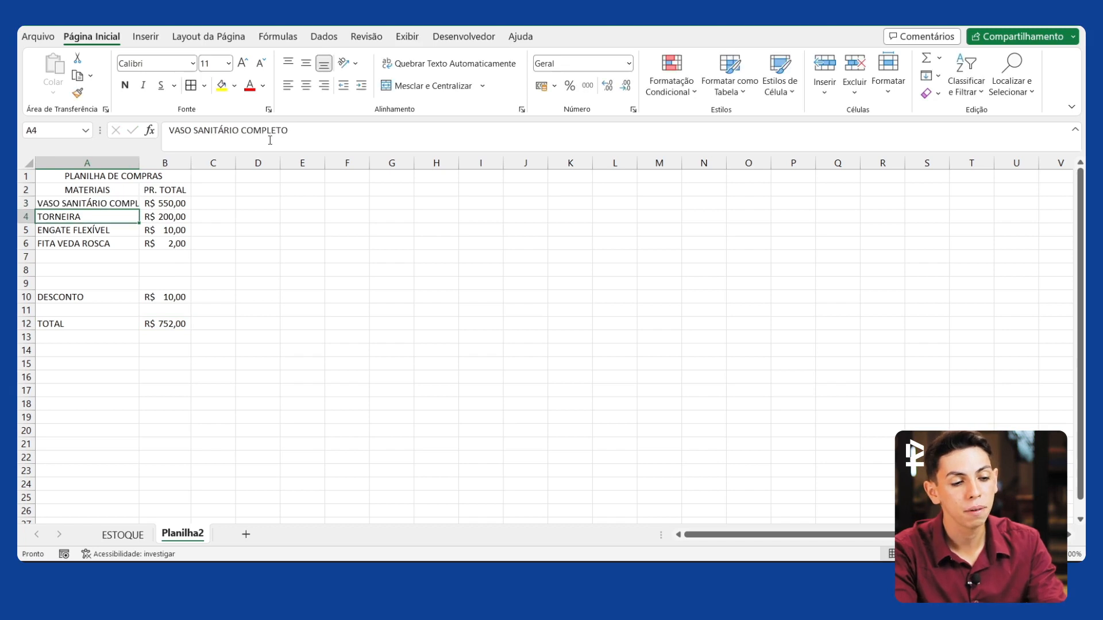
double_click(139, 163)
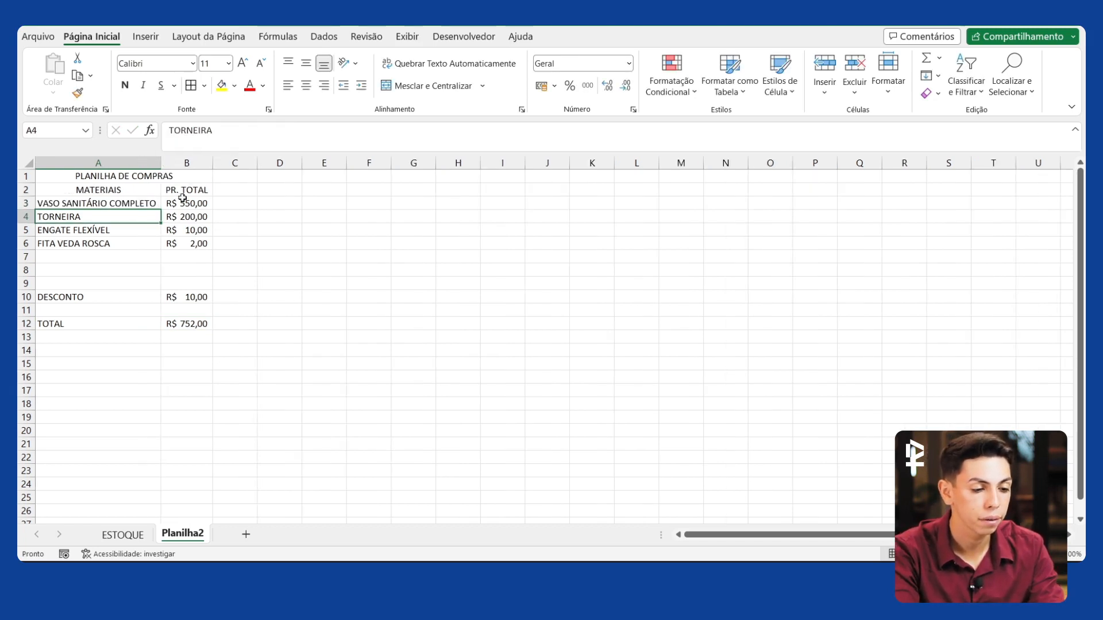
click(248, 259)
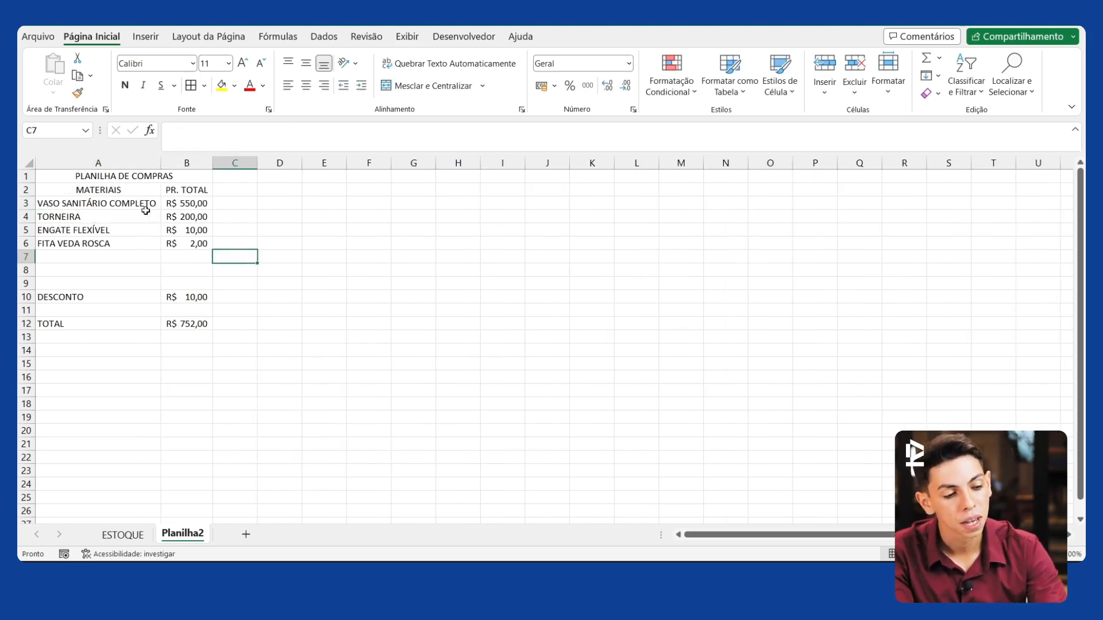